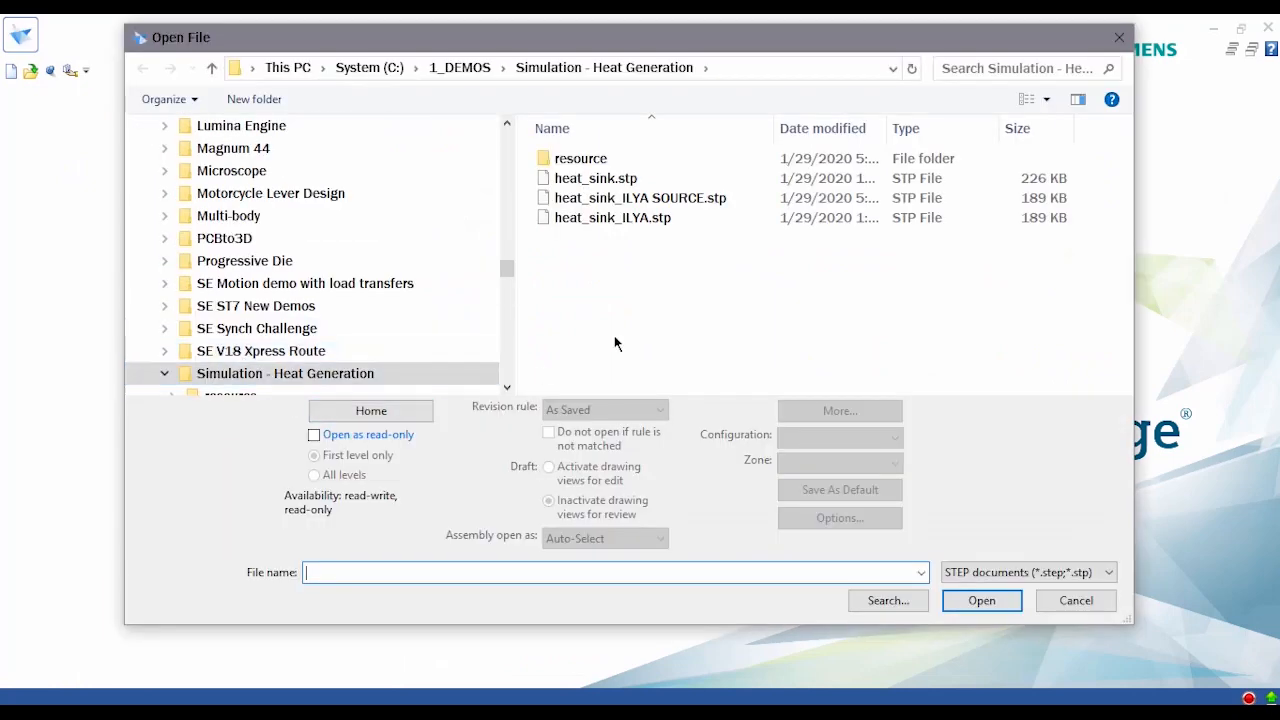
Open the heat sink STEP file whose name ends in "SOURCE.stp", keeping the offered STEP import options.
{"action": "left_click", "coordinate": [668, 205]}
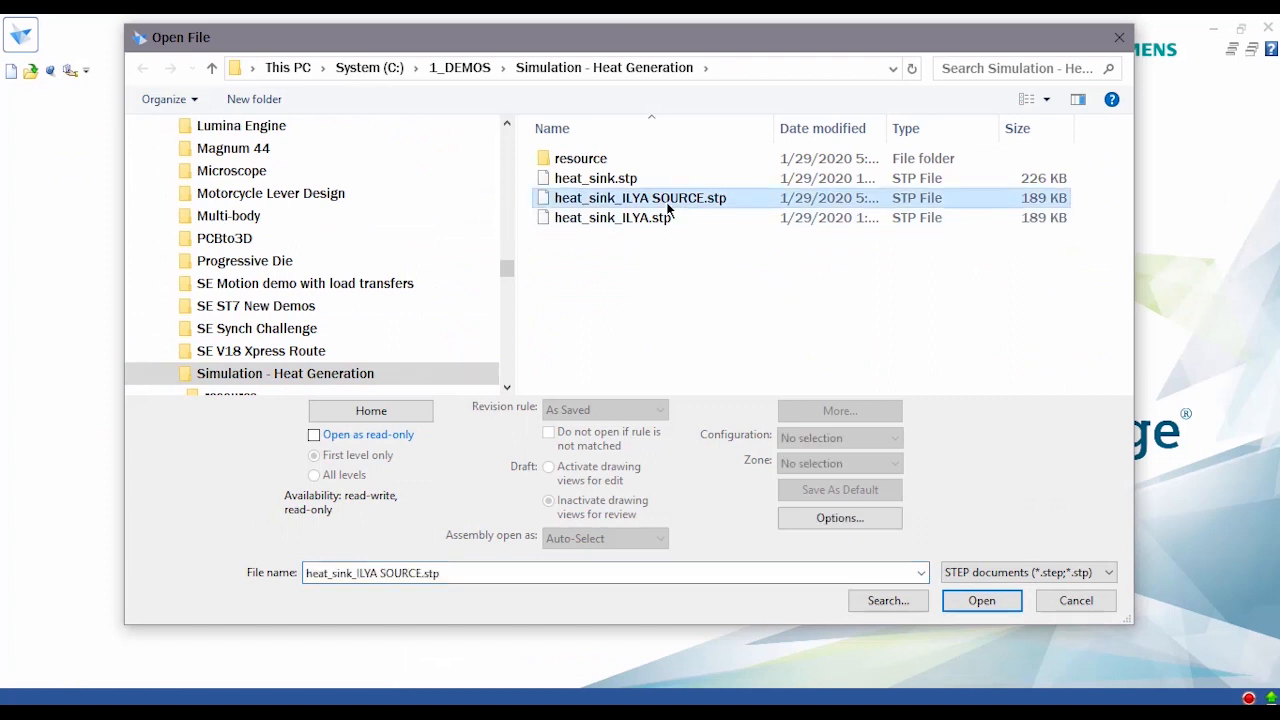
{"action": "left_click", "coordinate": [864, 518]}
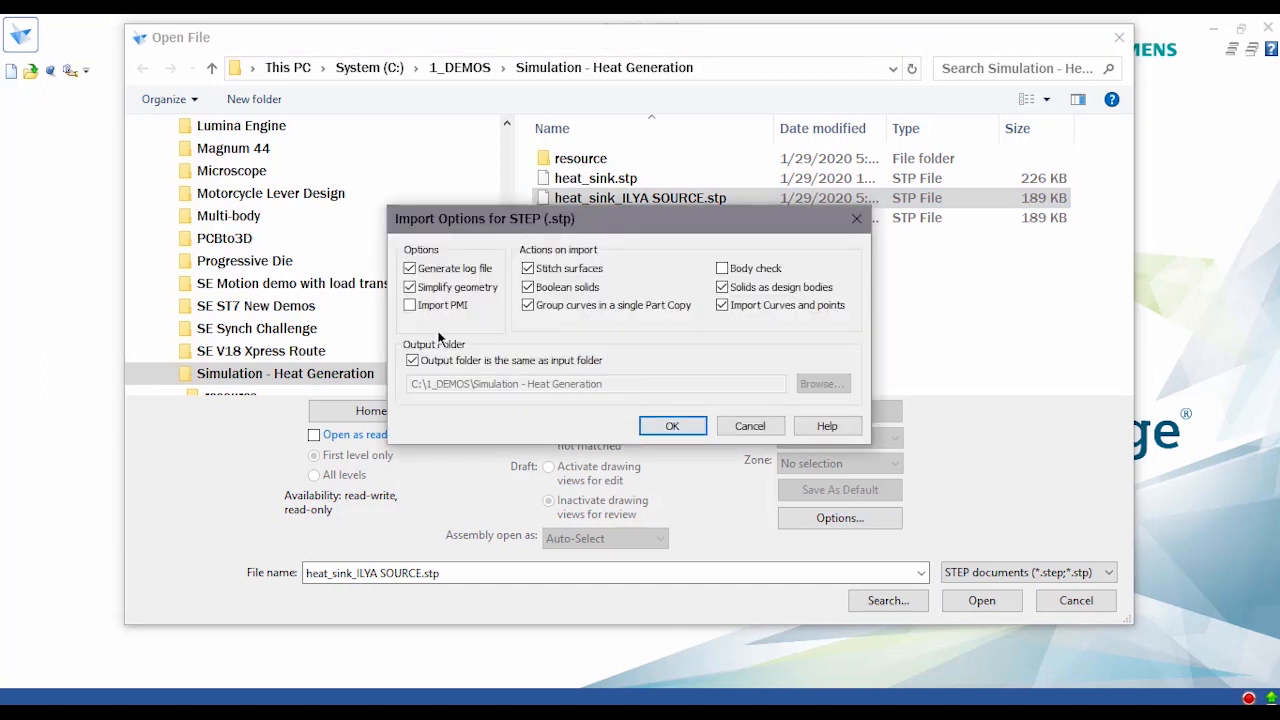
{"action": "left_click", "coordinate": [671, 426]}
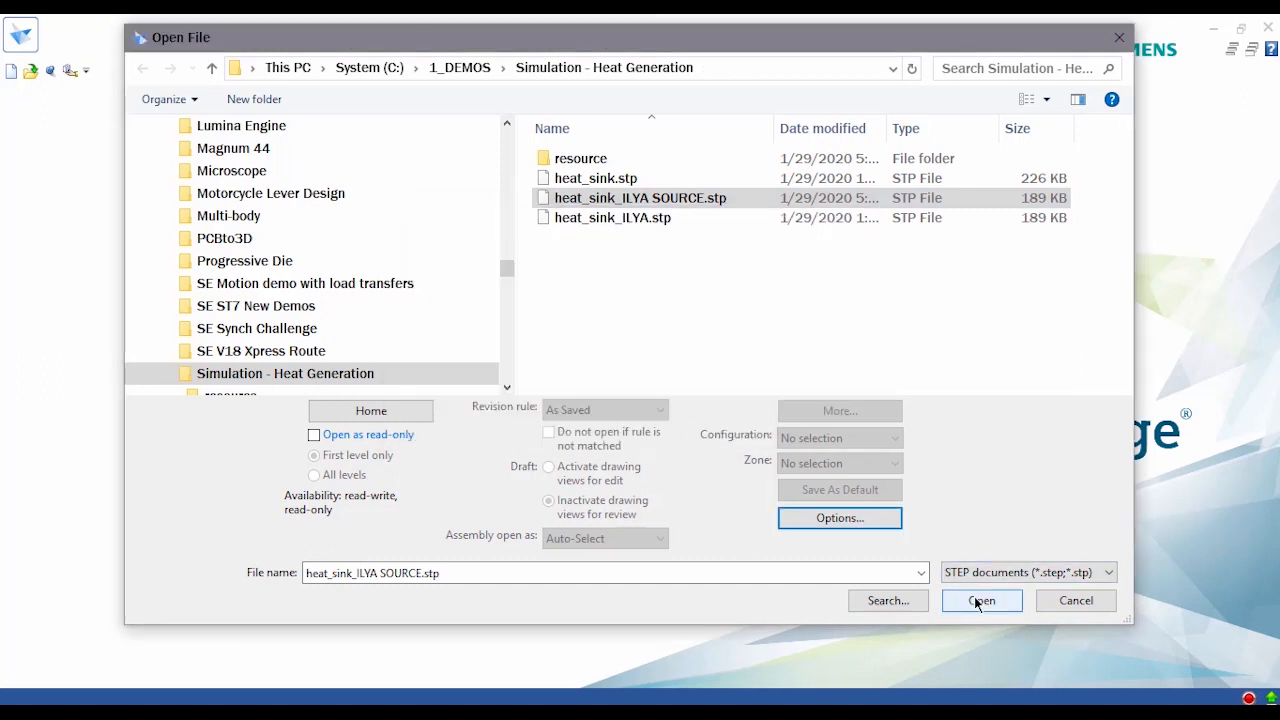
{"action": "left_click", "coordinate": [977, 601]}
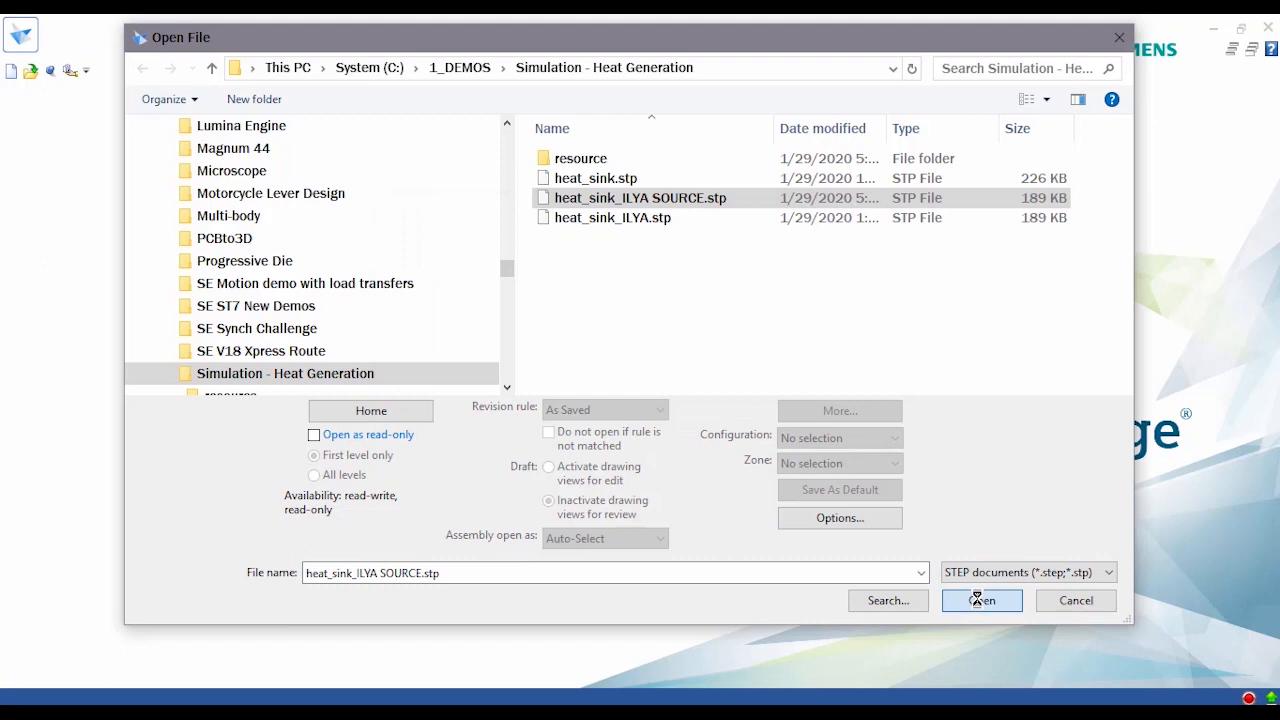
{"action": "left_click", "coordinate": [980, 600]}
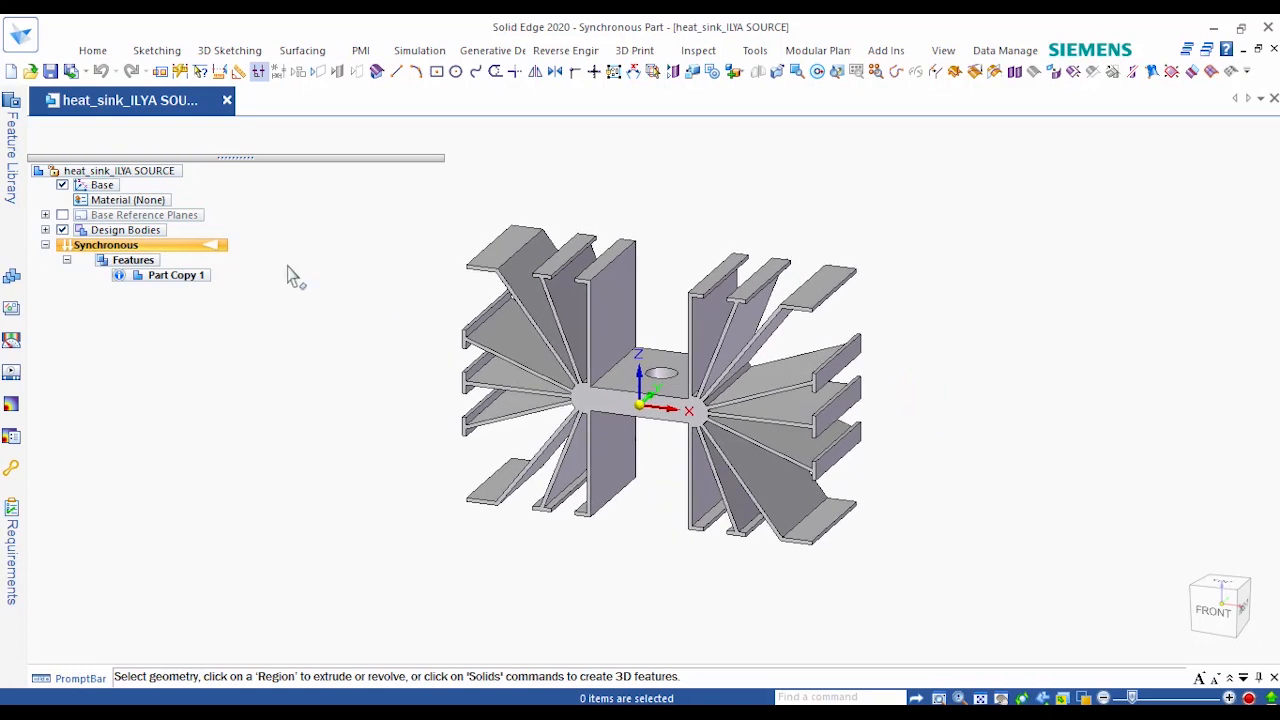
Hide the Base coordinate system of the imported heat sink and orient the model to the front view.
{"action": "left_click", "coordinate": [62, 185]}
{"action": "scroll", "coordinate": [871, 349], "scroll_direction": "up", "scroll_amount": 2}
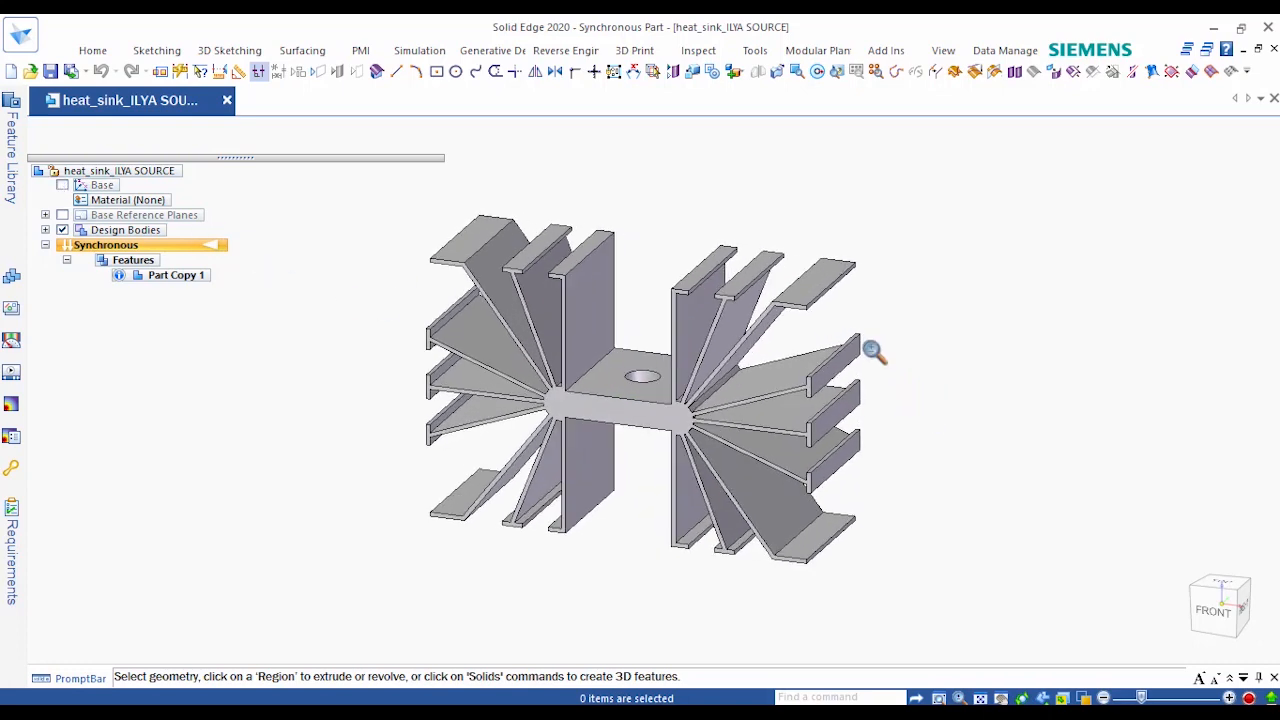
{"action": "mouse_move", "coordinate": [955, 465]}
{"action": "middle_mouse_down"}
{"action": "mouse_move", "coordinate": [994, 377]}
{"action": "mouse_move", "coordinate": [1046, 380]}
{"action": "mouse_move", "coordinate": [989, 391]}
{"action": "mouse_move", "coordinate": [989, 409]}
{"action": "mouse_move", "coordinate": [1000, 386]}
{"action": "mouse_move", "coordinate": [991, 397]}
{"action": "mouse_move", "coordinate": [1011, 393]}
{"action": "middle_mouse_up"}
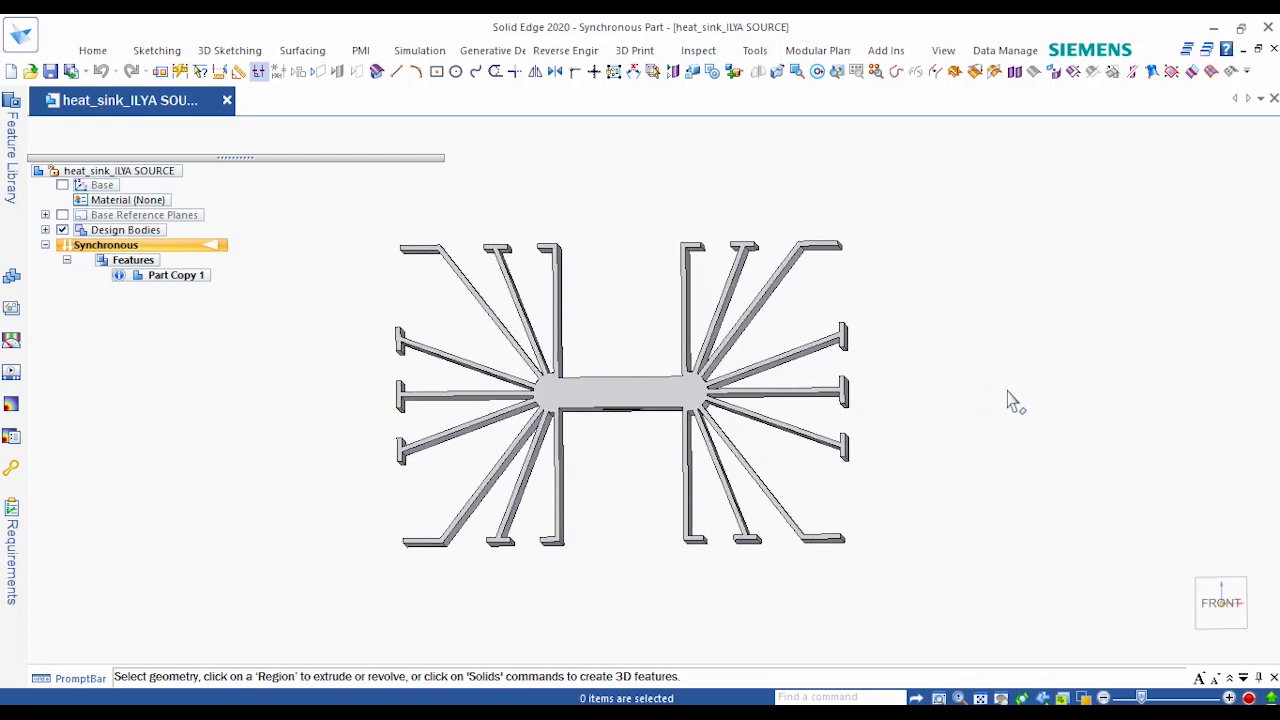
{"action": "key", "text": "ctrl+f"}
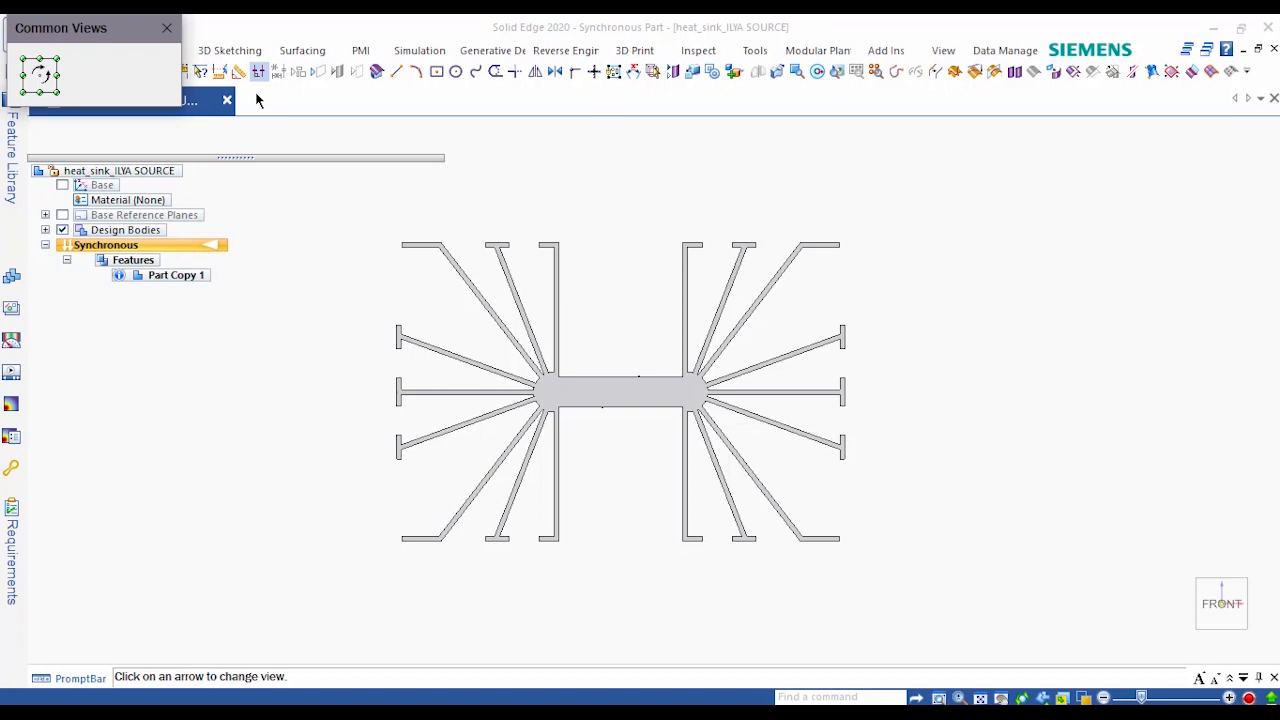
{"action": "left_click", "coordinate": [166, 28]}
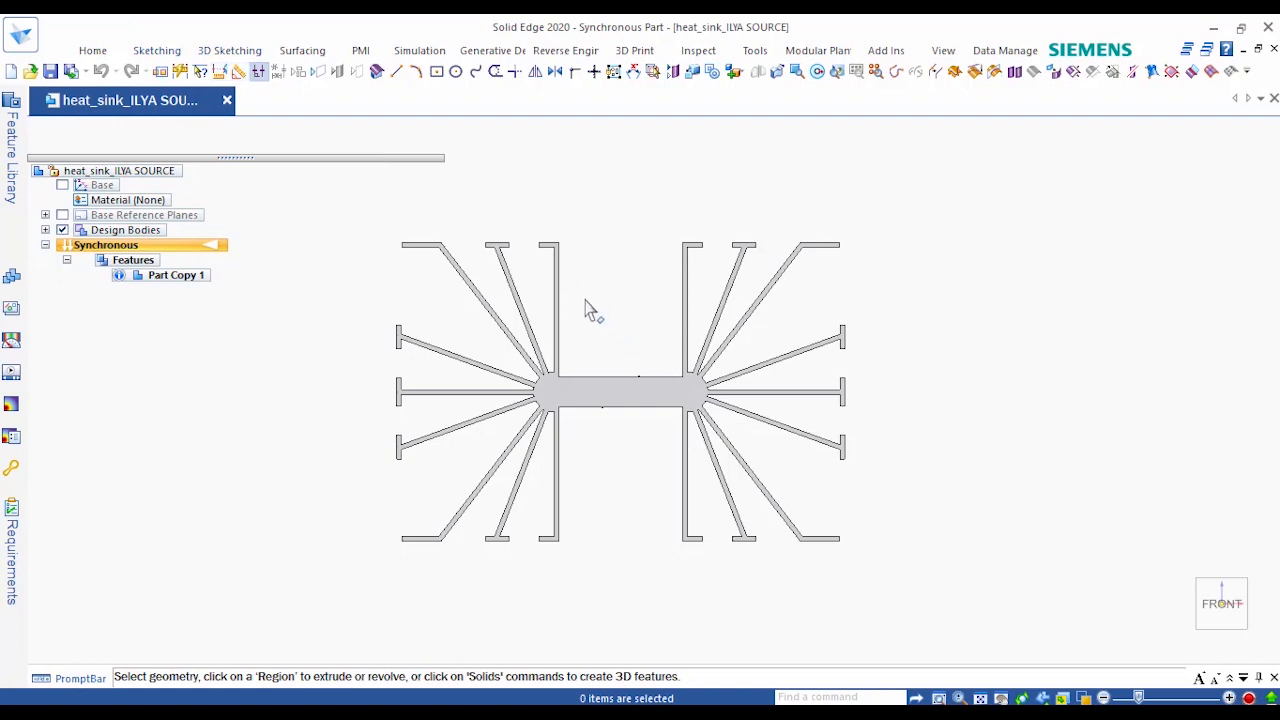
Add a locked Smart Dimension to the width of the flange on the upper-left angled fin.
{"action": "scroll", "coordinate": [586, 309], "scroll_direction": "up", "scroll_amount": 5}
{"action": "middle_click_drag", "start_coordinate": [759, 401], "coordinate": [872, 258], "text": "shift"}
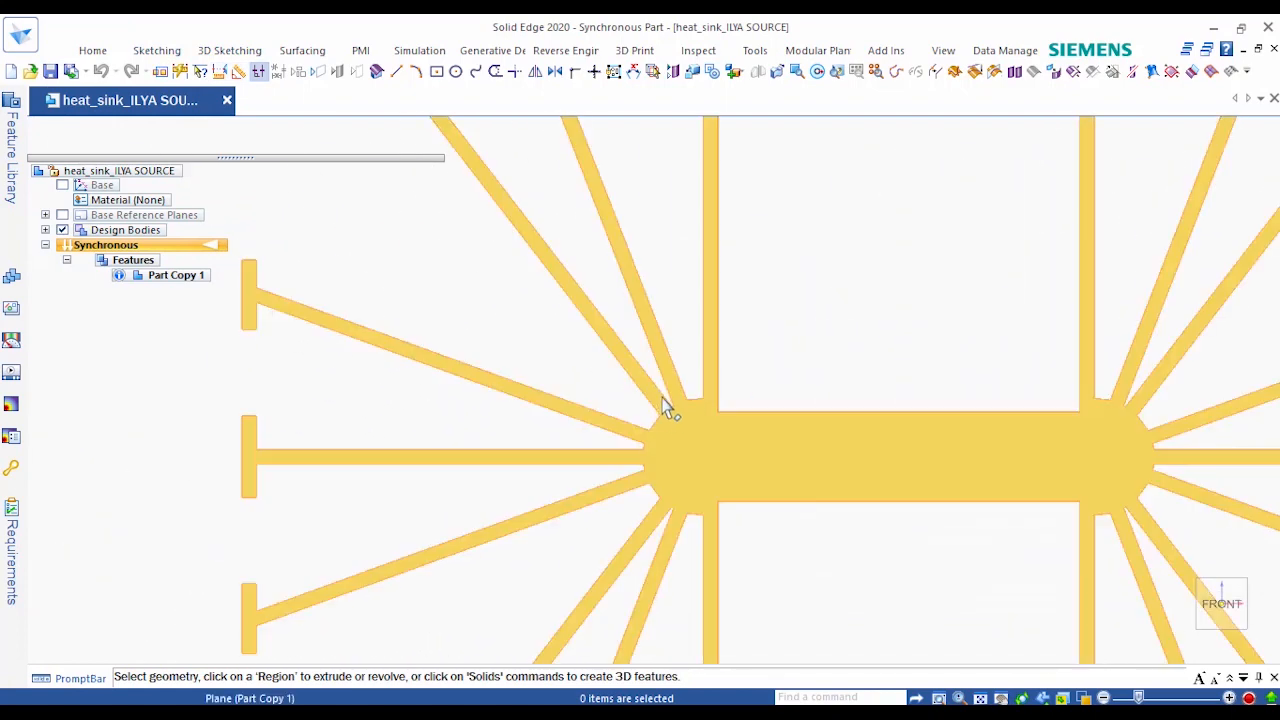
{"action": "scroll", "coordinate": [766, 343], "scroll_direction": "down", "scroll_amount": 3}
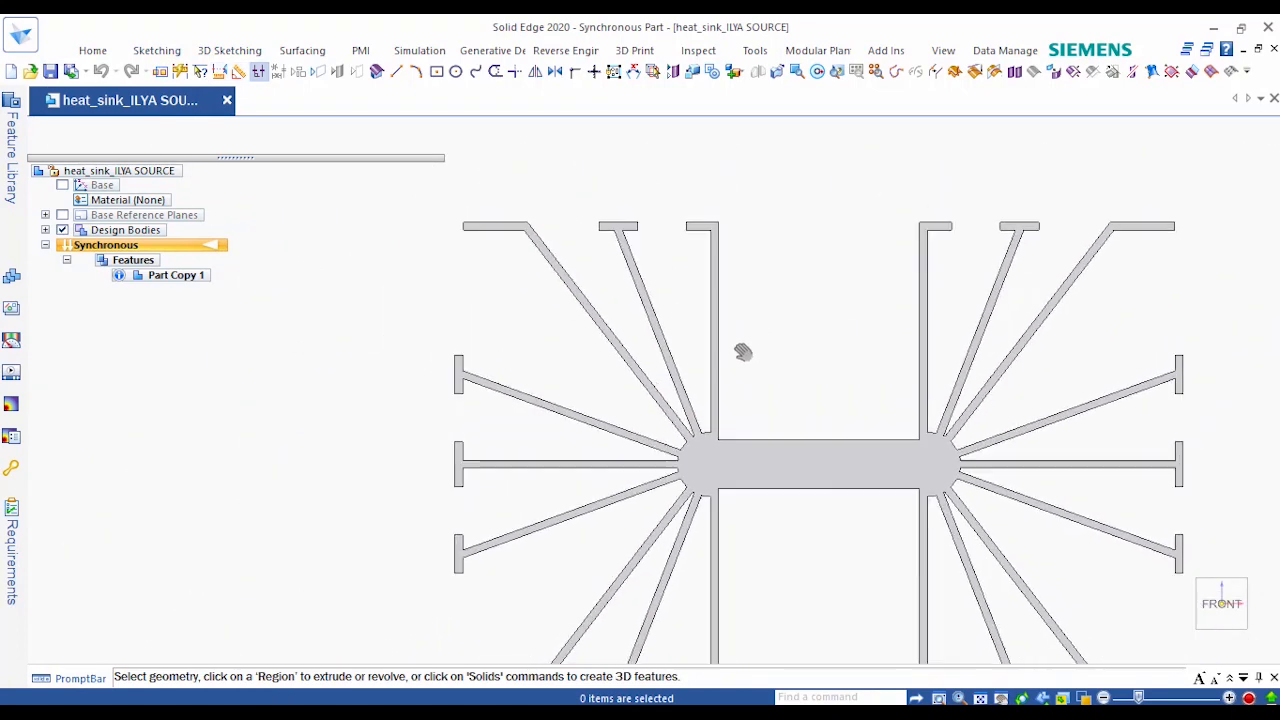
{"action": "middle_click_drag", "start_coordinate": [768, 341], "coordinate": [757, 382]}
{"action": "right_click", "coordinate": [564, 177]}
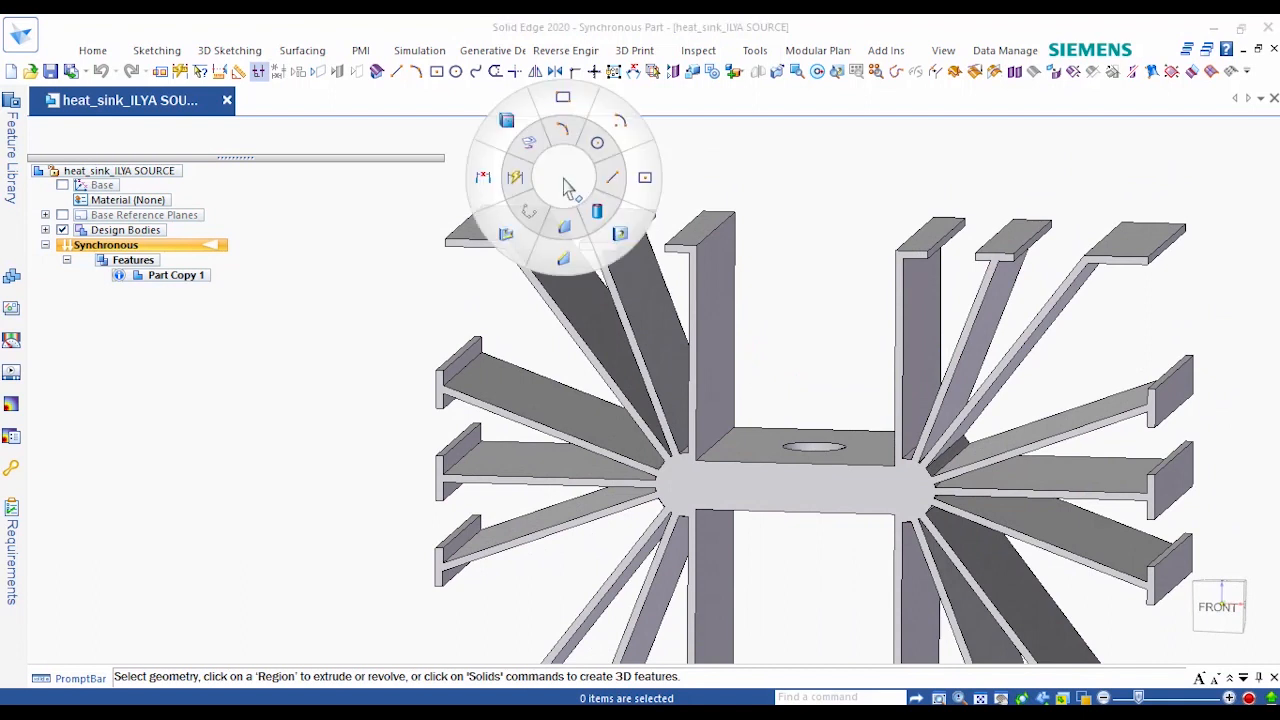
{"action": "left_click", "coordinate": [528, 180]}
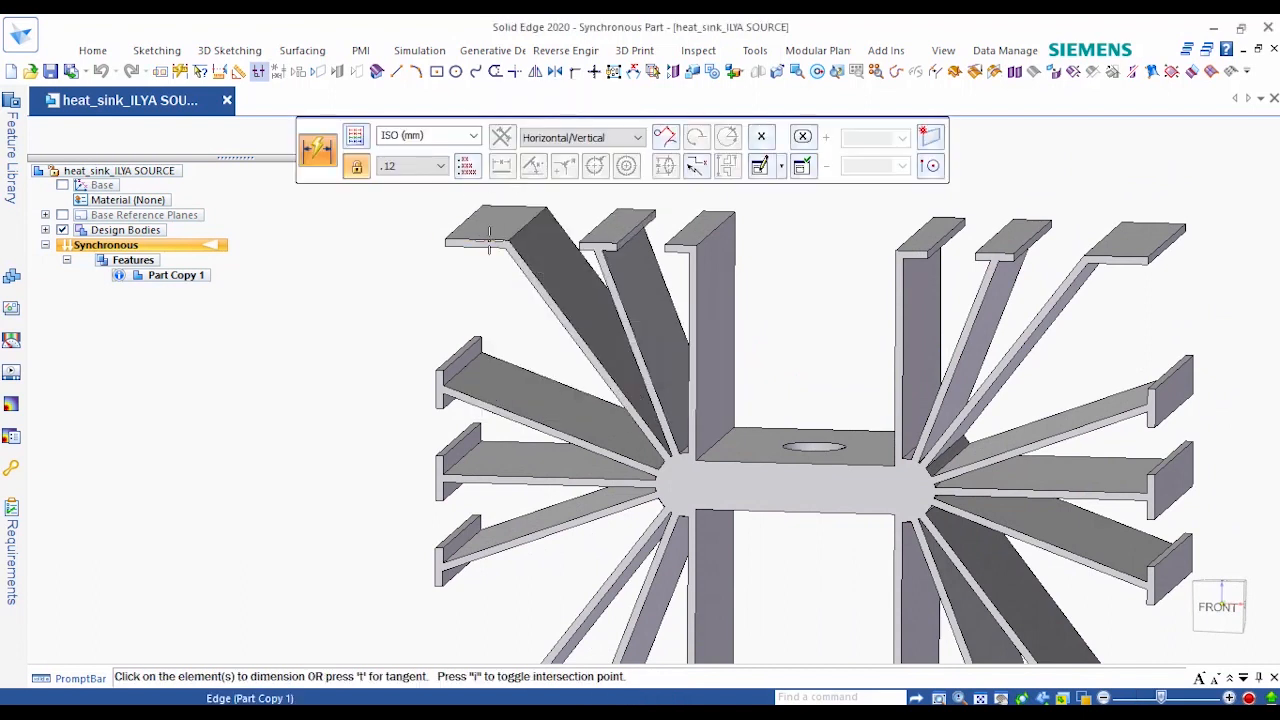
{"action": "left_click", "coordinate": [495, 237]}
{"action": "left_click", "coordinate": [490, 197]}
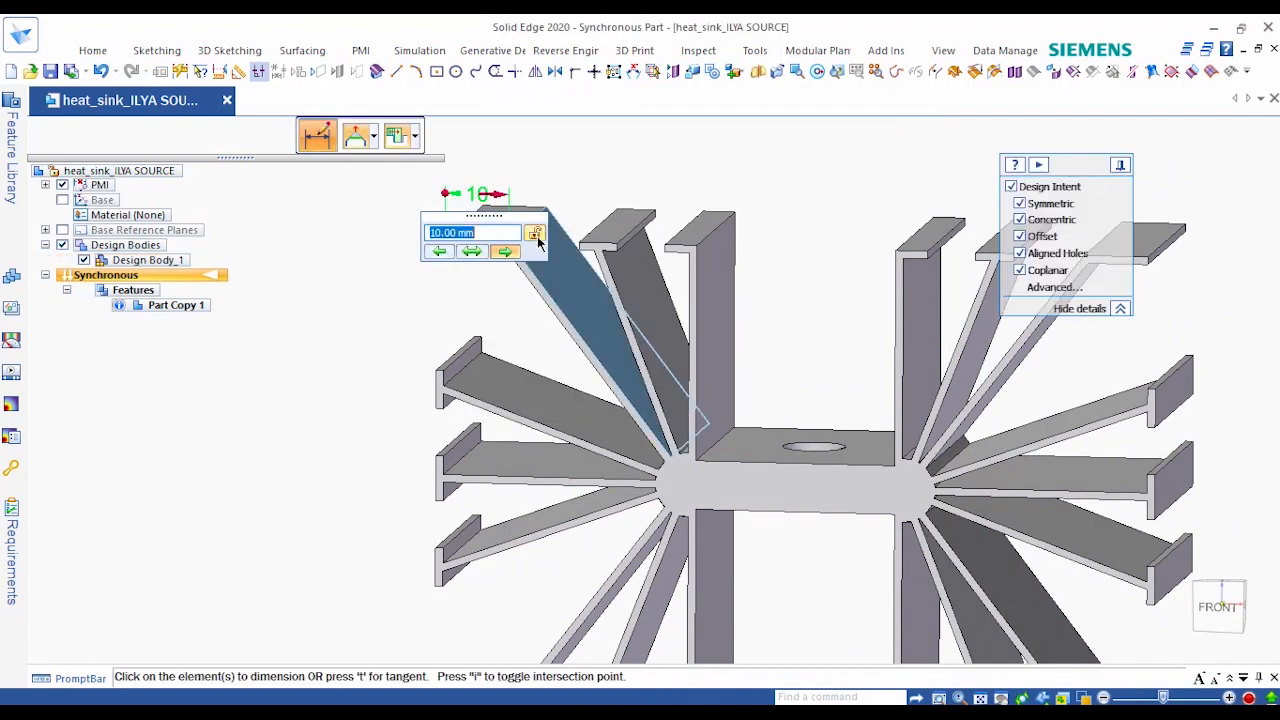
{"action": "key", "text": "Escape"}
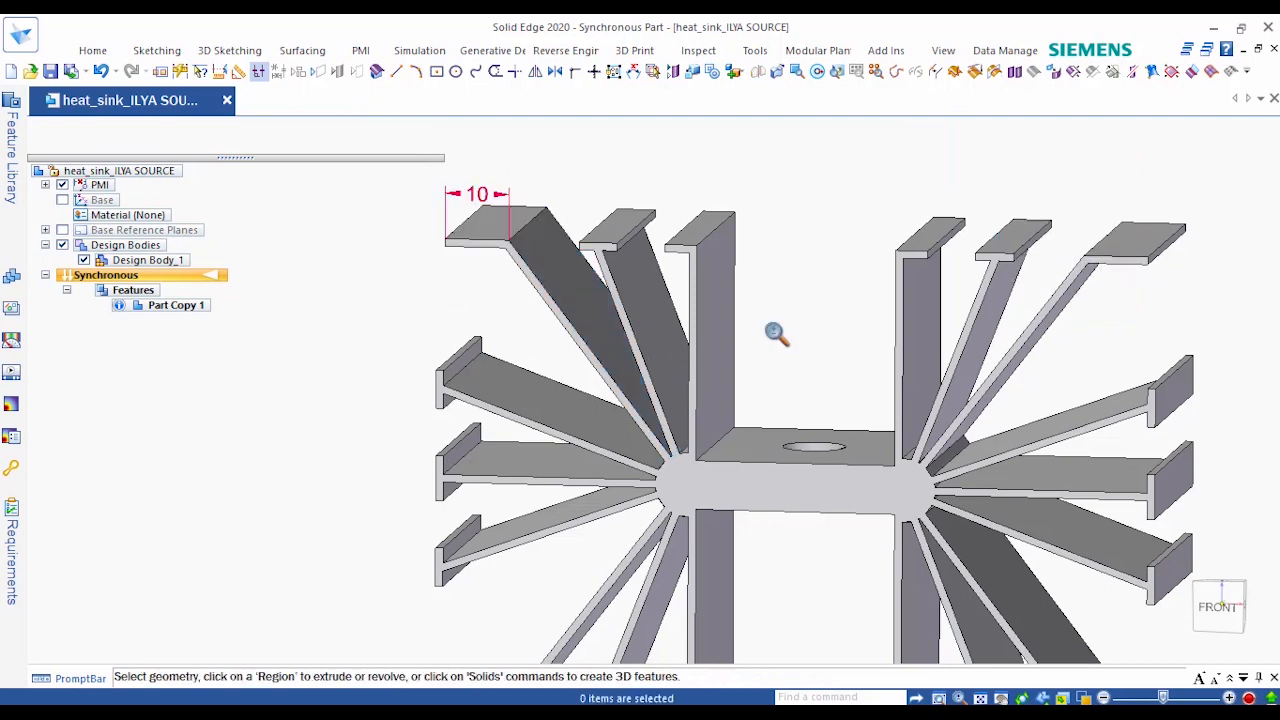
Rotate both faces of the upper-left angled fin outward about the rounded hub's centre, with the Symmetric design intent on.
{"action": "scroll", "coordinate": [771, 334], "scroll_direction": "up", "scroll_amount": 2}
{"action": "left_click", "coordinate": [537, 312]}
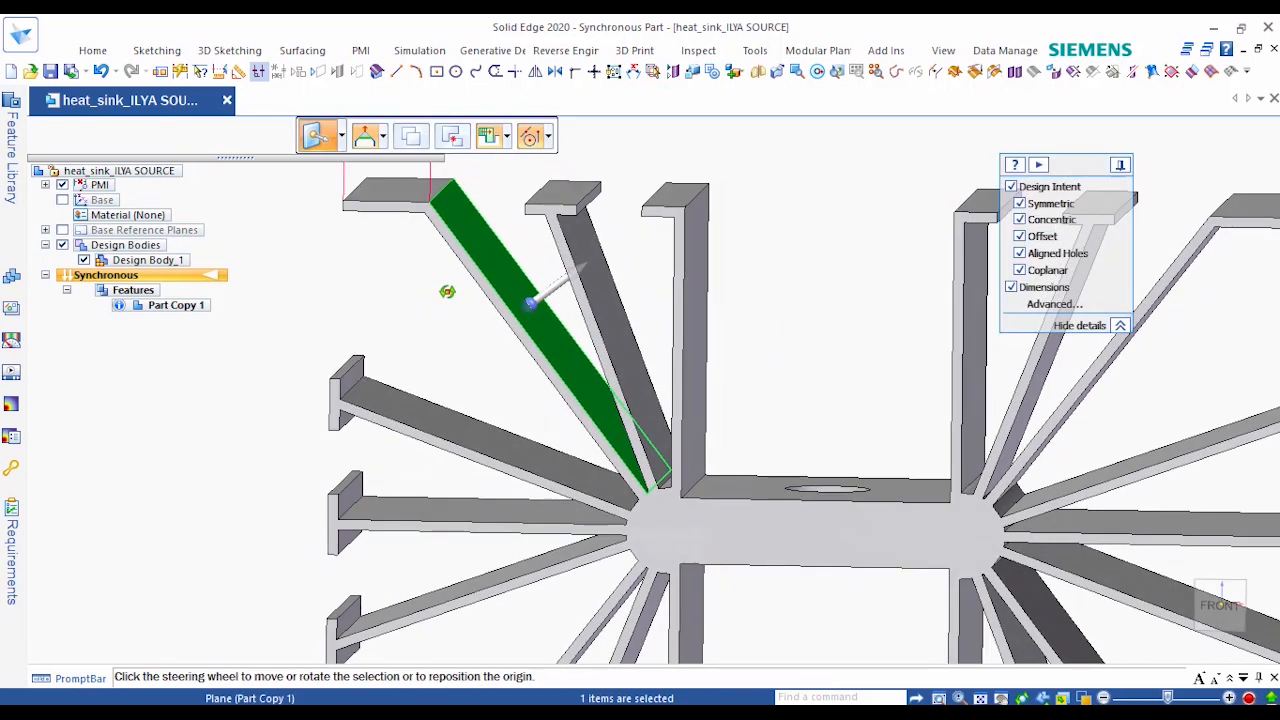
{"action": "left_click", "coordinate": [470, 254], "text": "ctrl"}
{"action": "middle_click_drag", "start_coordinate": [779, 334], "coordinate": [718, 370]}
{"action": "left_click", "coordinate": [547, 290]}
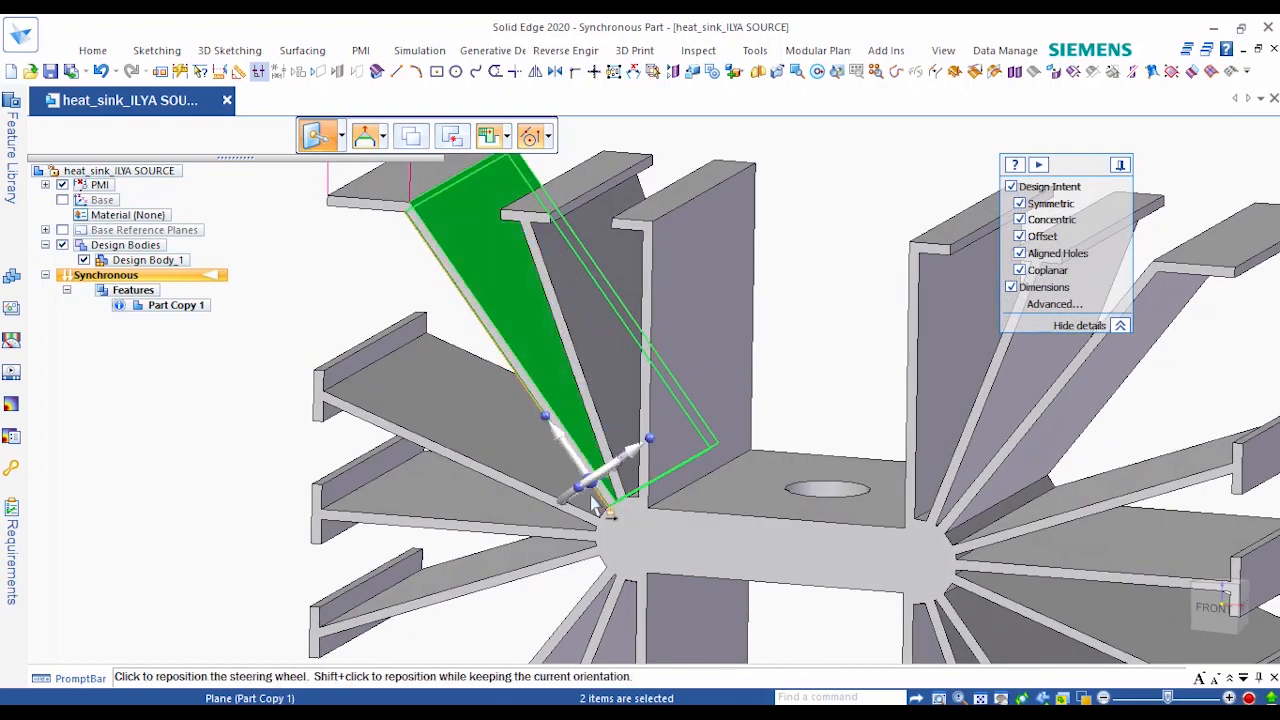
{"action": "left_click", "coordinate": [636, 540]}
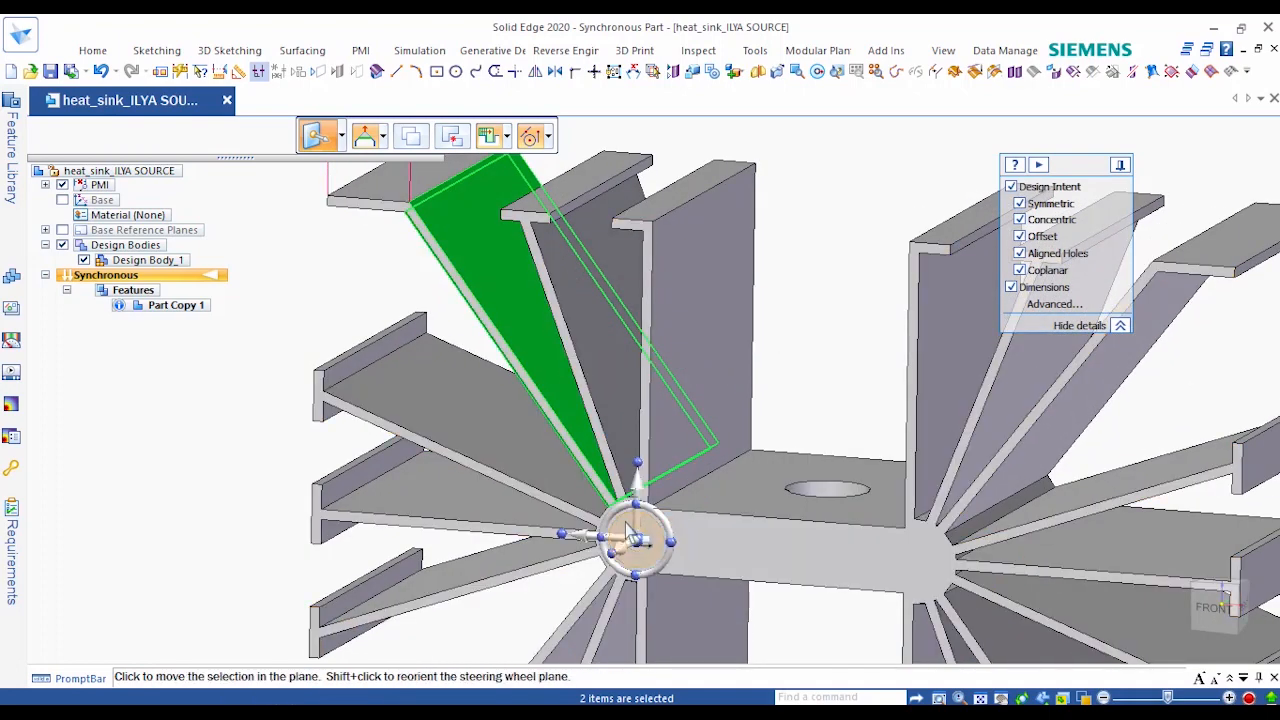
{"action": "left_click", "coordinate": [604, 524]}
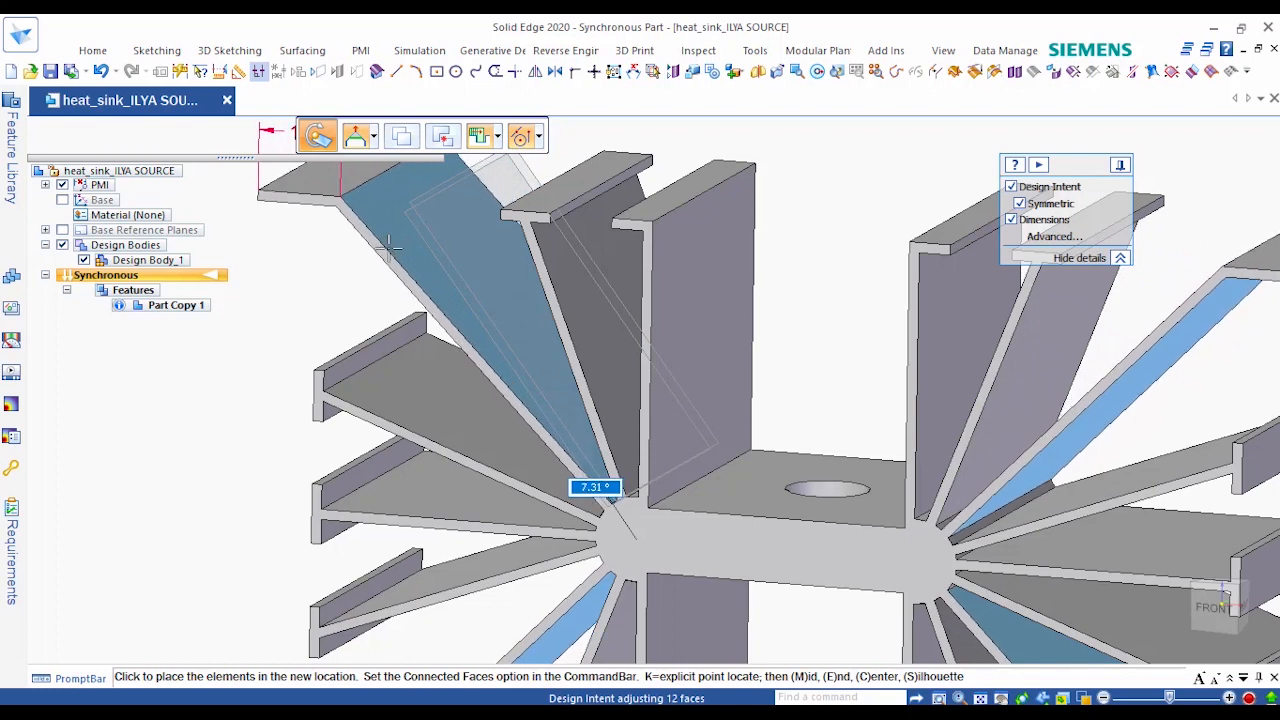
{"action": "left_click", "coordinate": [390, 245]}
{"action": "key", "text": "Escape"}
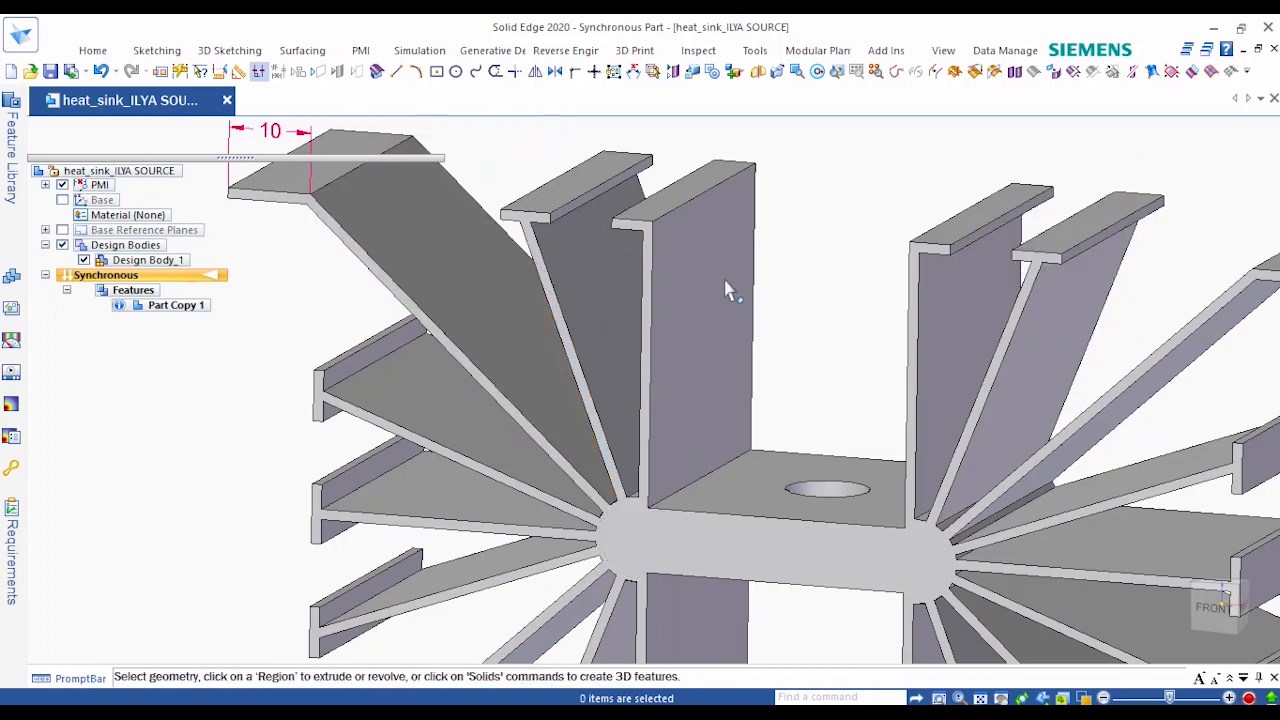
Set the radius of the cylindrical hub face between the left-hand fins to 7 mm.
{"action": "middle_click_drag", "start_coordinate": [766, 371], "coordinate": [831, 357]}
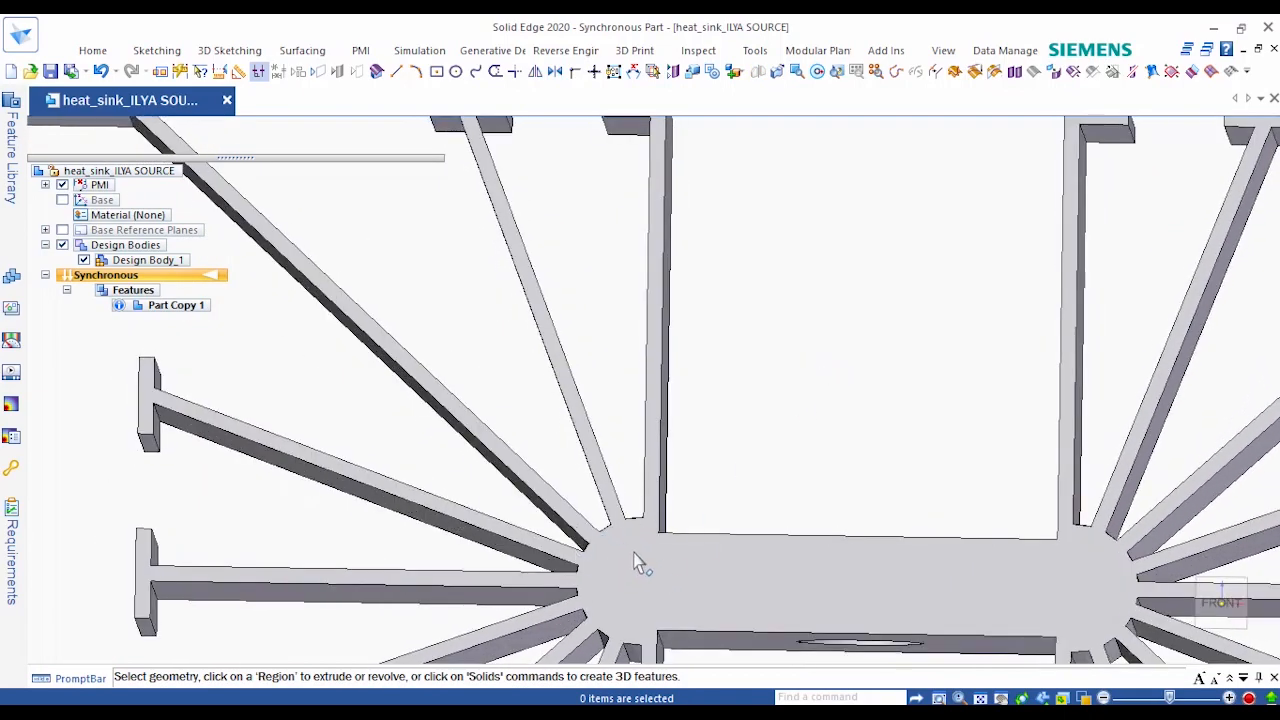
{"action": "scroll", "coordinate": [771, 383], "scroll_direction": "down", "scroll_amount": 5}
{"action": "key", "text": "ctrl+f"}
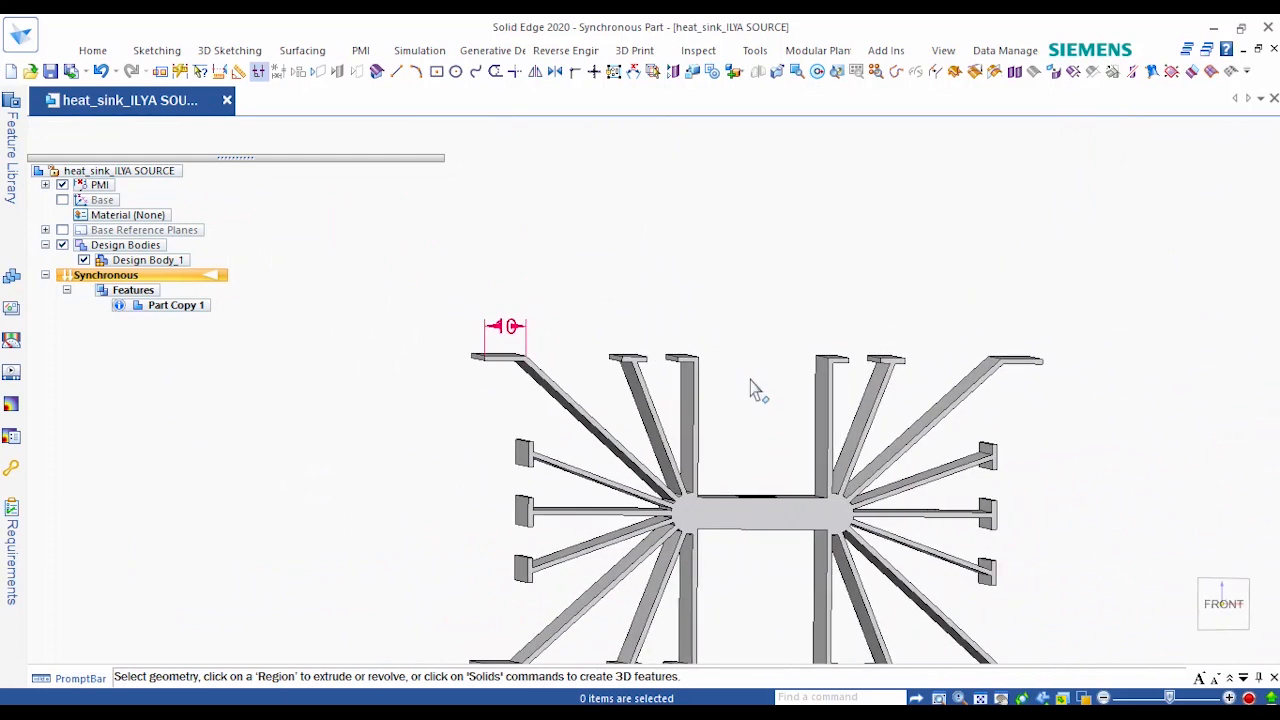
{"action": "key", "text": "space"}
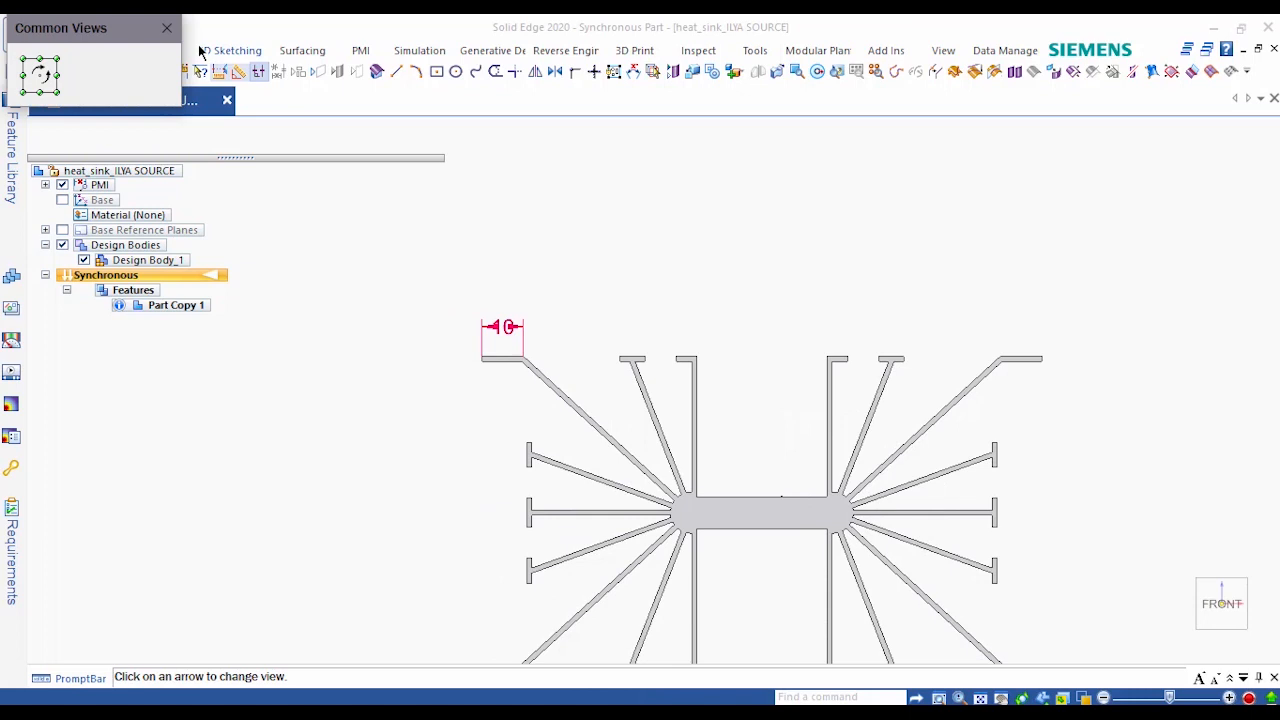
{"action": "scroll", "coordinate": [729, 357], "scroll_direction": "up", "scroll_amount": 3}
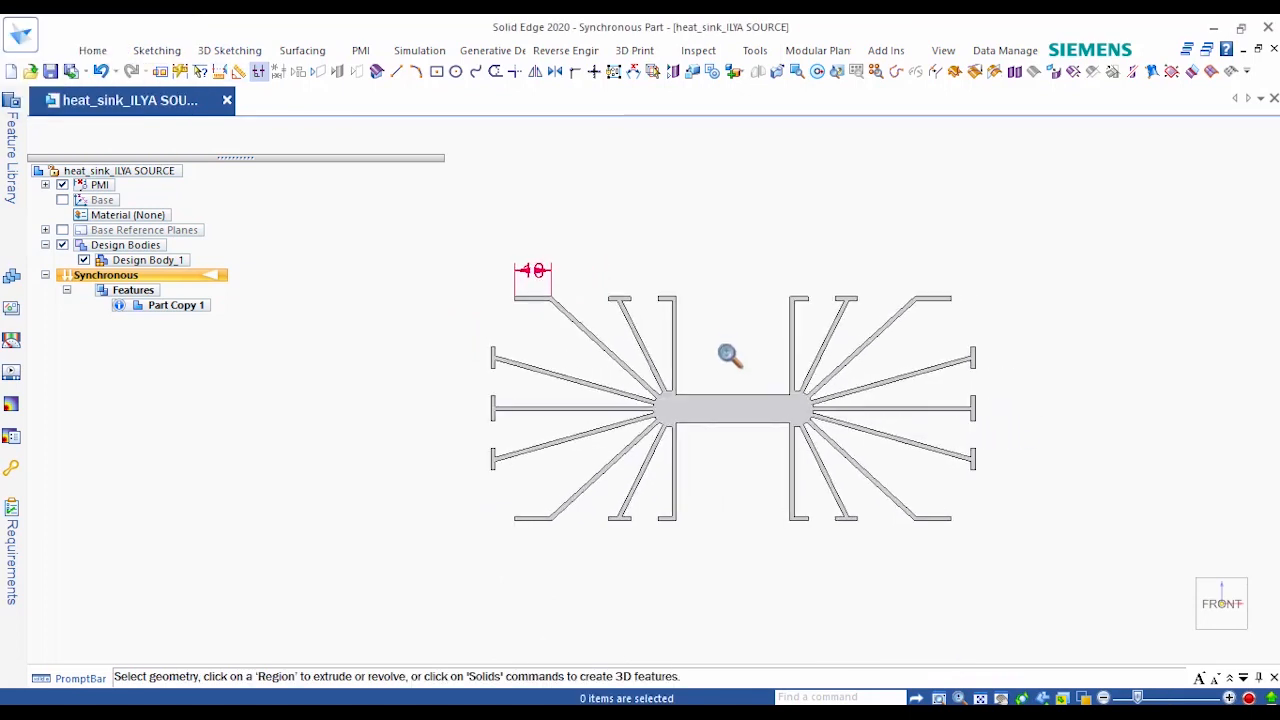
{"action": "mouse_move", "coordinate": [717, 395]}
{"action": "middle_mouse_down"}
{"action": "mouse_move", "coordinate": [754, 391]}
{"action": "mouse_move", "coordinate": [759, 435]}
{"action": "mouse_move", "coordinate": [715, 383]}
{"action": "middle_mouse_up"}
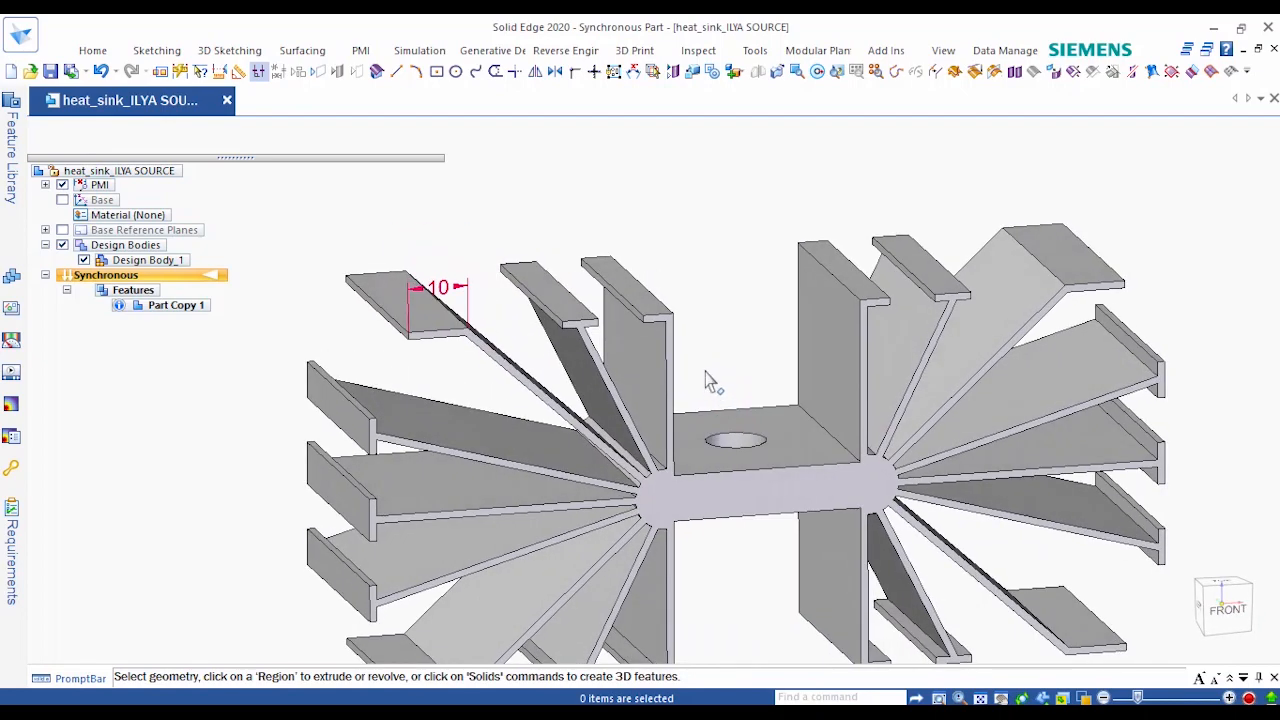
{"action": "scroll", "coordinate": [782, 411], "scroll_direction": "up", "scroll_amount": 4}
{"action": "middle_click_drag", "start_coordinate": [782, 411], "coordinate": [825, 317]}
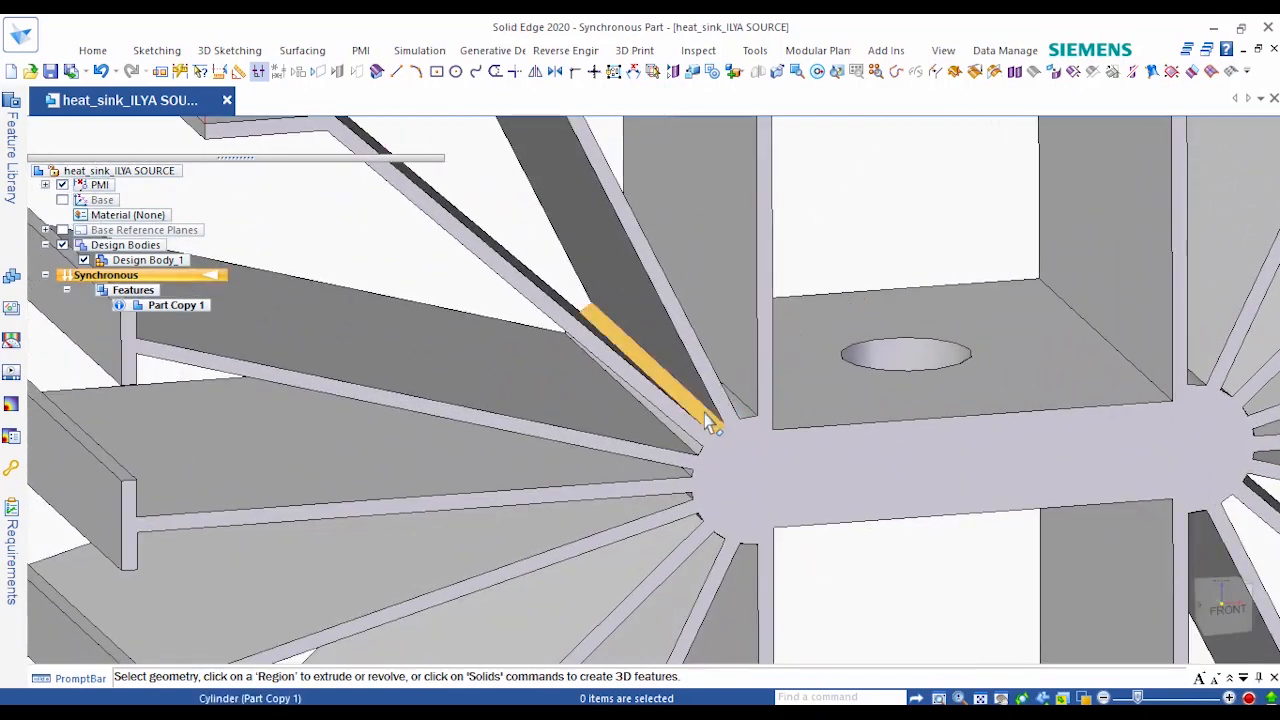
{"action": "left_click", "coordinate": [776, 552]}
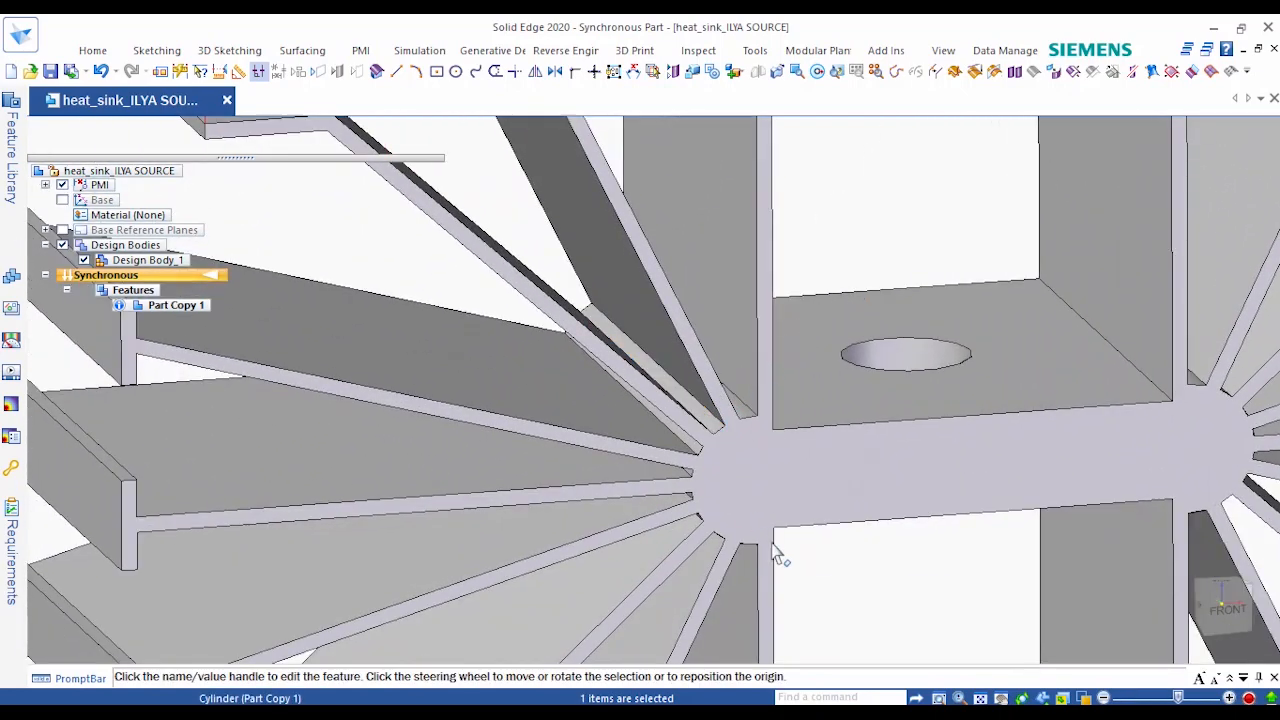
{"action": "left_click", "coordinate": [690, 382]}
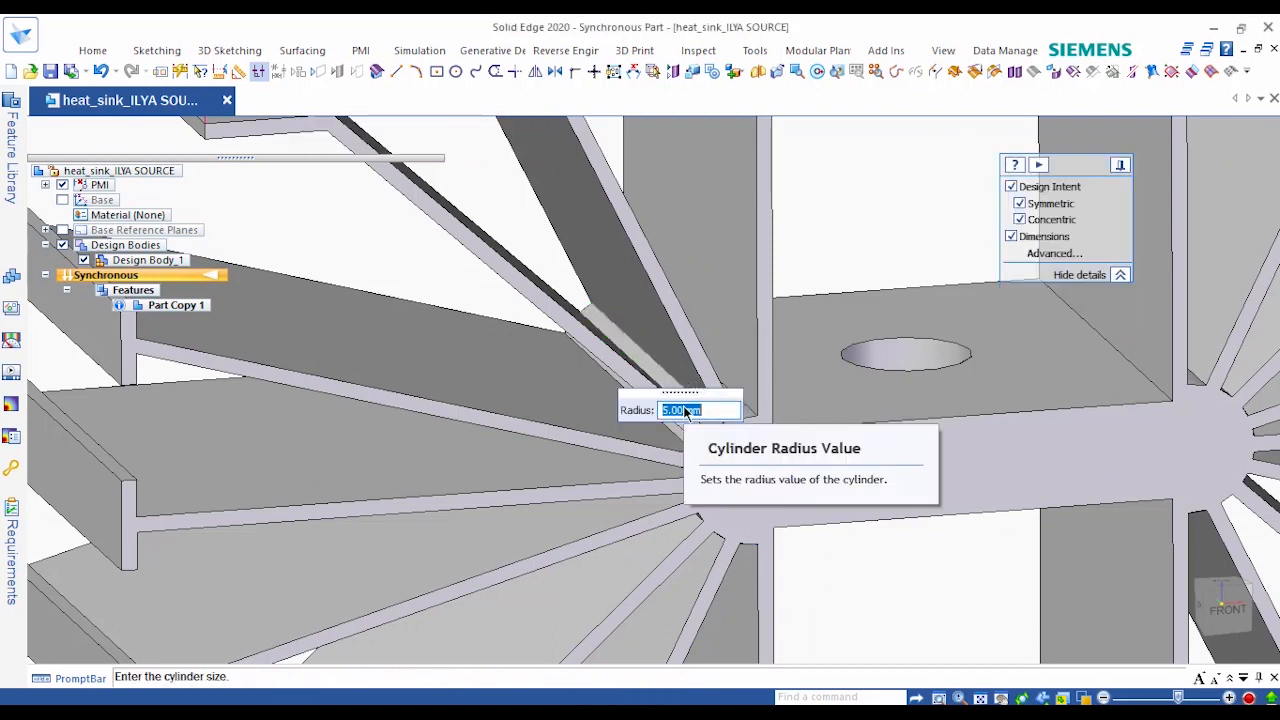
{"action": "type", "text": "7"}
{"action": "key", "text": "Return"}
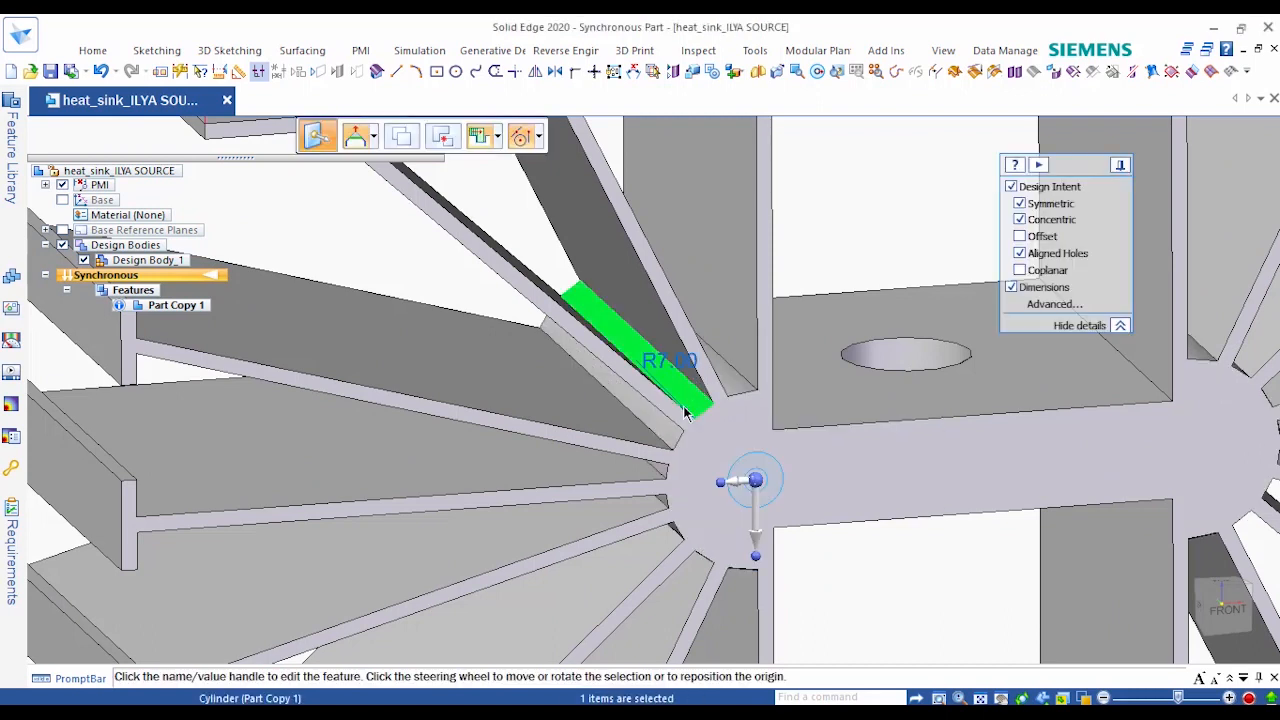
{"action": "key", "text": "Escape"}
Move the dimensioned flange inward along its angled fin with the Offset and Coplanar design intent relationships turned off.
{"action": "scroll", "coordinate": [892, 270], "scroll_direction": "down", "scroll_amount": 5}
{"action": "middle_click_drag", "start_coordinate": [852, 132], "coordinate": [770, 220], "text": "shift"}
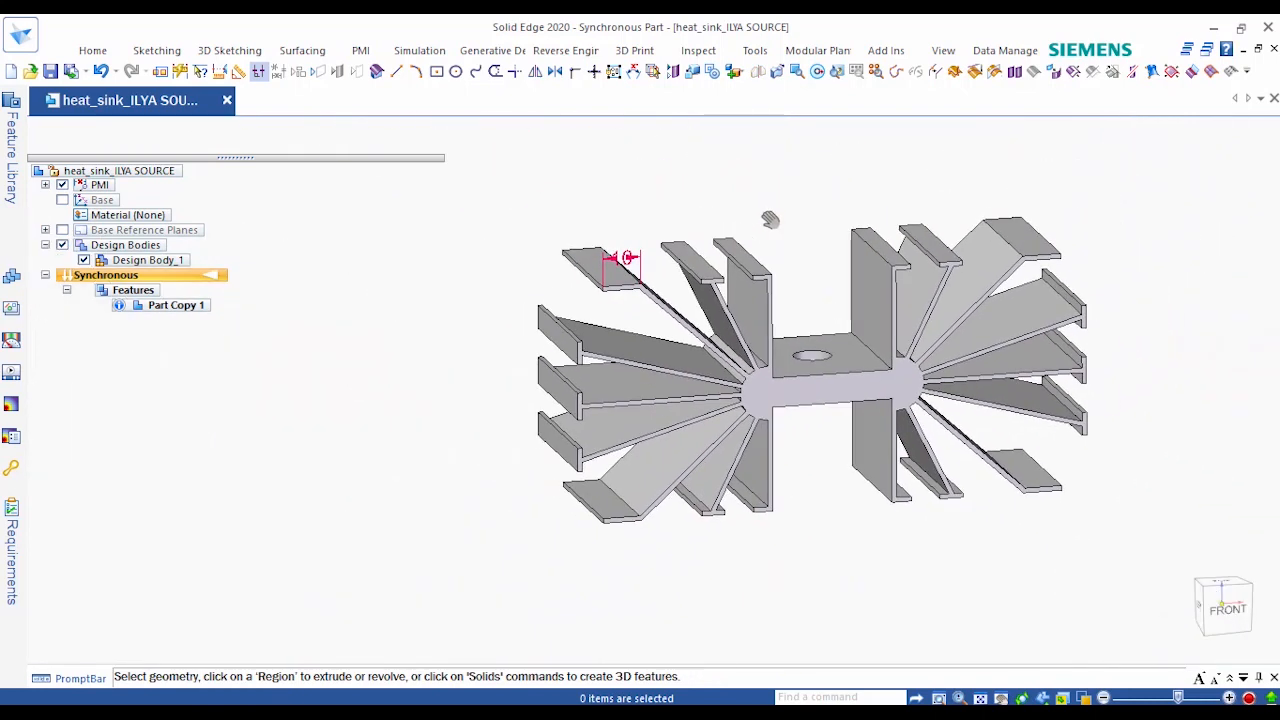
{"action": "key", "text": "ctrl+f"}
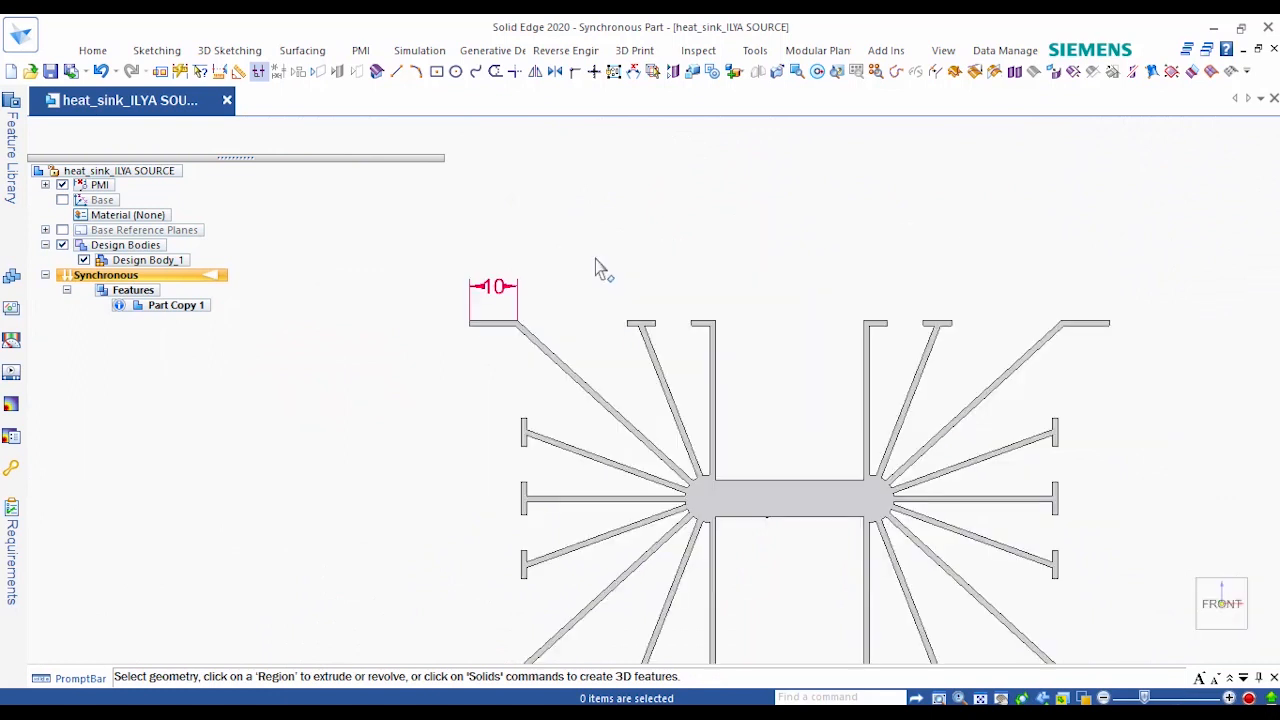
{"action": "left_click_drag", "start_coordinate": [435, 277], "coordinate": [530, 345]}
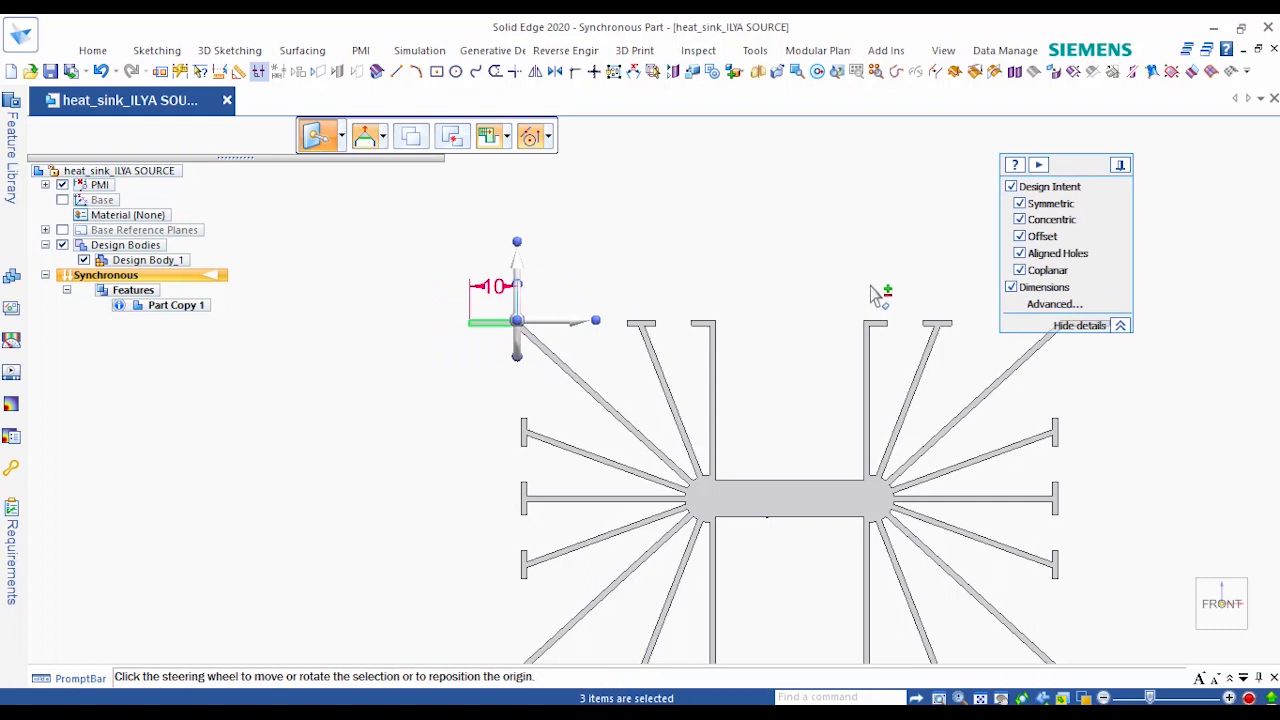
{"action": "left_click", "coordinate": [1020, 237]}
{"action": "left_click", "coordinate": [517, 321]}
{"action": "left_click", "coordinate": [557, 362]}
{"action": "left_click", "coordinate": [552, 357]}
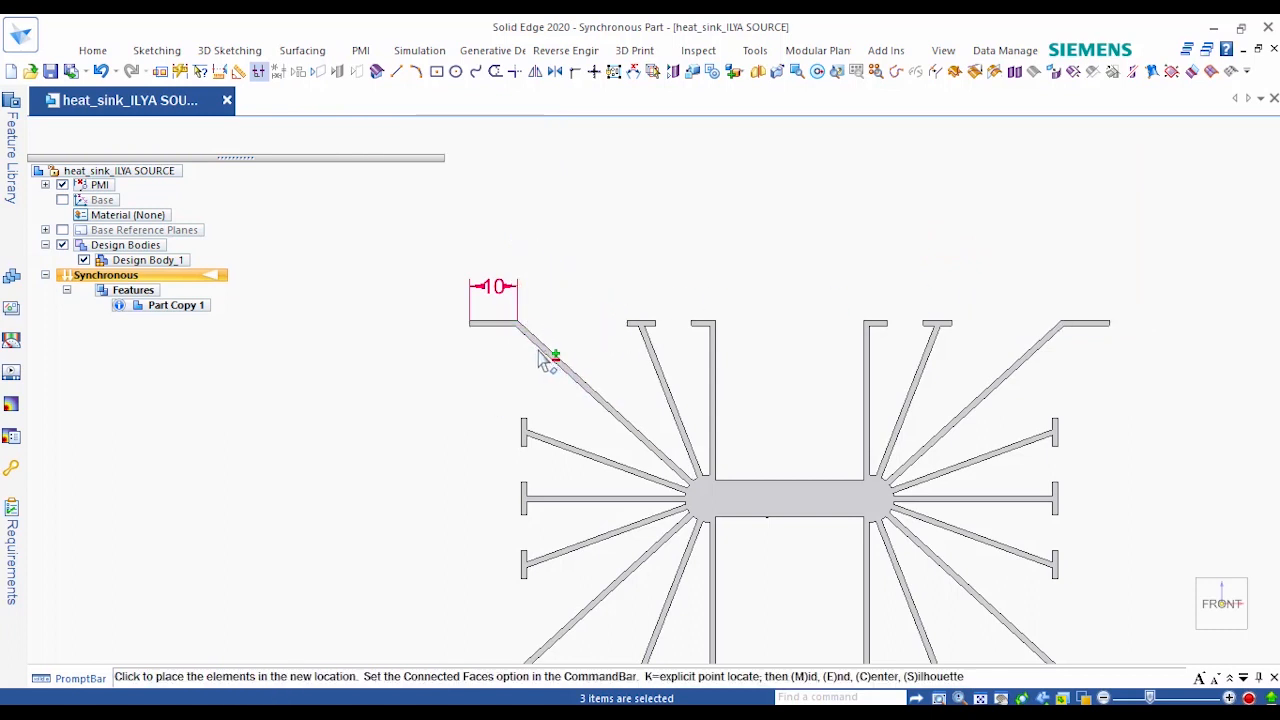
{"action": "left_click", "coordinate": [585, 403]}
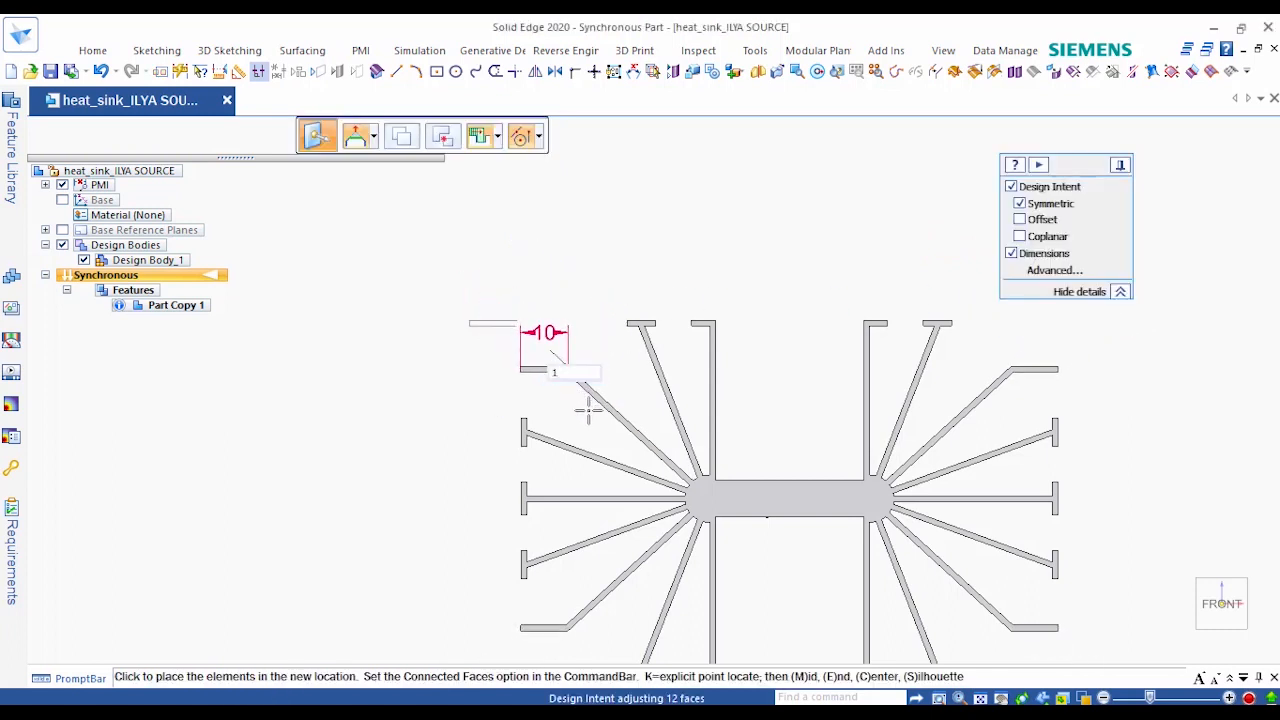
{"action": "key", "text": "Escape"}
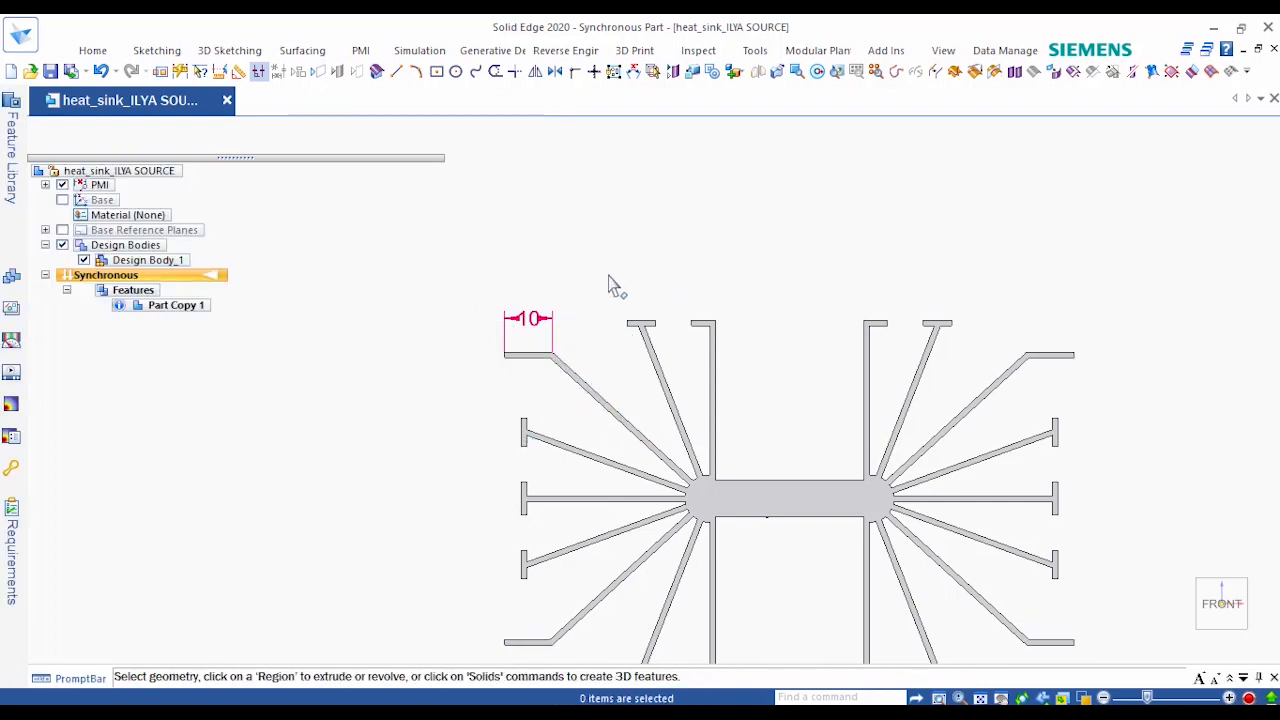
Move the flanges of the upper vertical and steep fins down level with the outer angled fin's flange, using the Tip connected-faces option.
{"action": "left_click_drag", "start_coordinate": [598, 271], "coordinate": [965, 284]}
{"action": "left_click", "coordinate": [383, 145]}
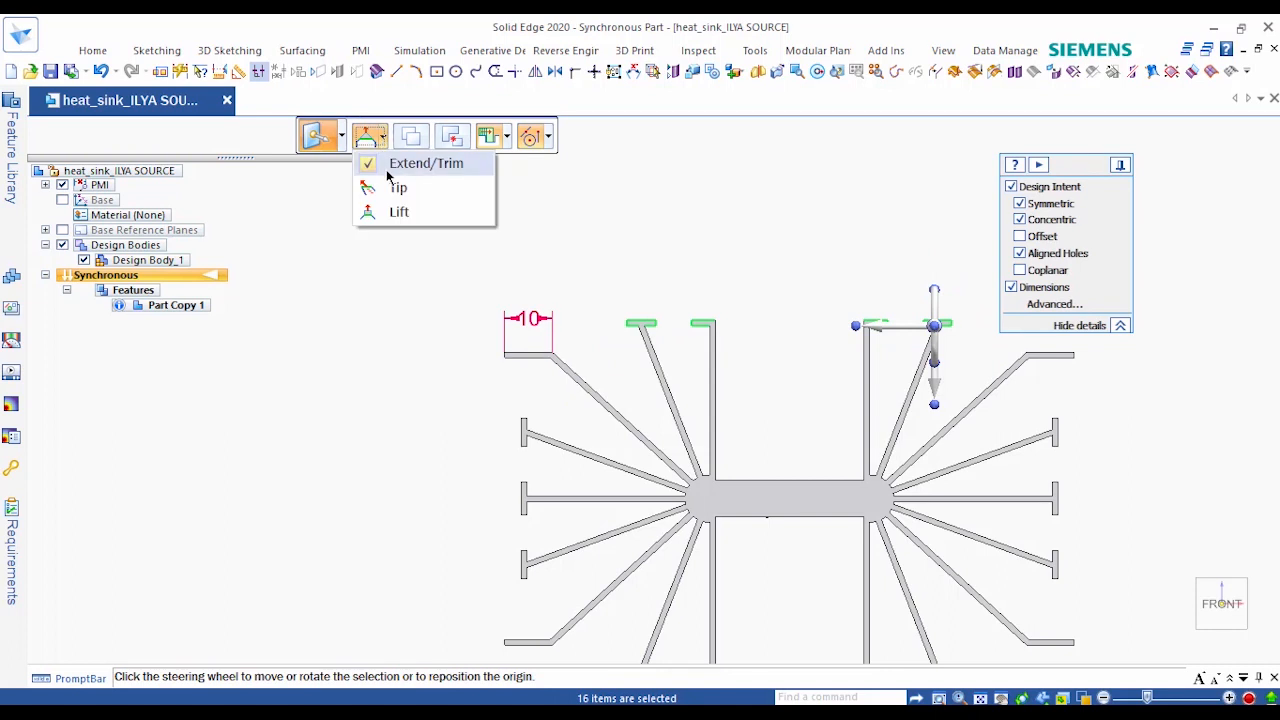
{"action": "left_click", "coordinate": [391, 185]}
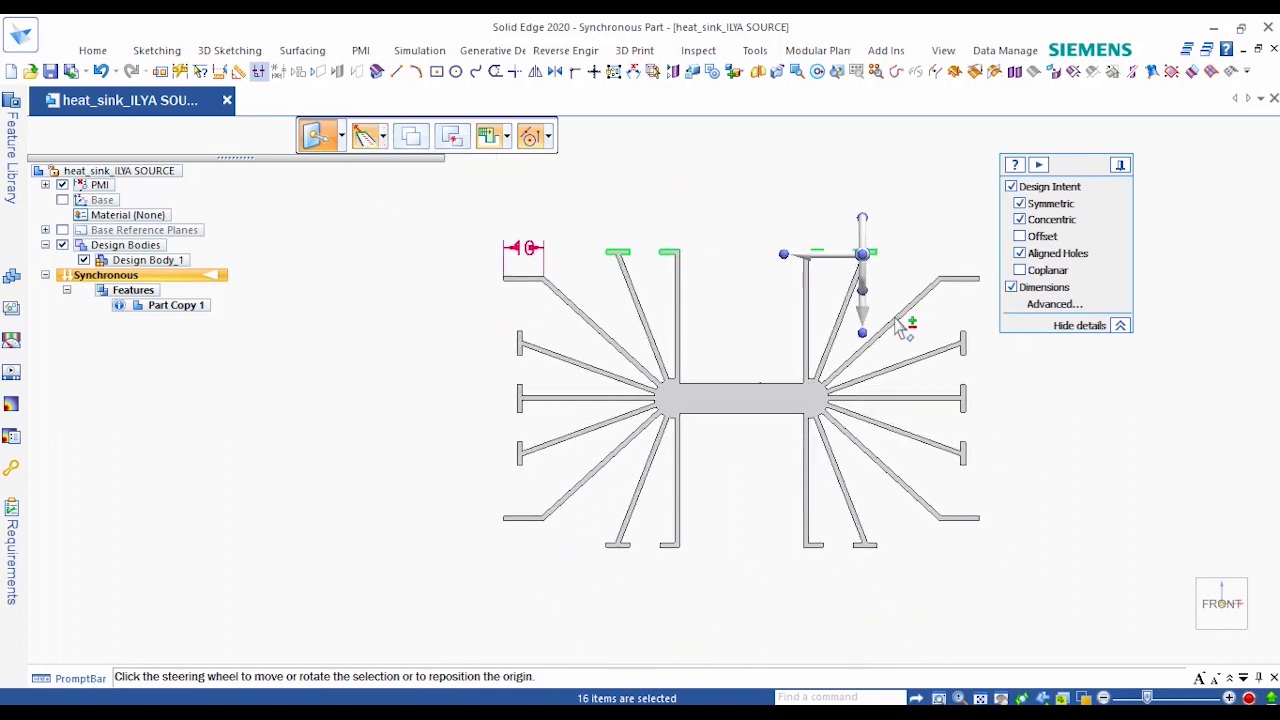
{"action": "left_click", "coordinate": [862, 253]}
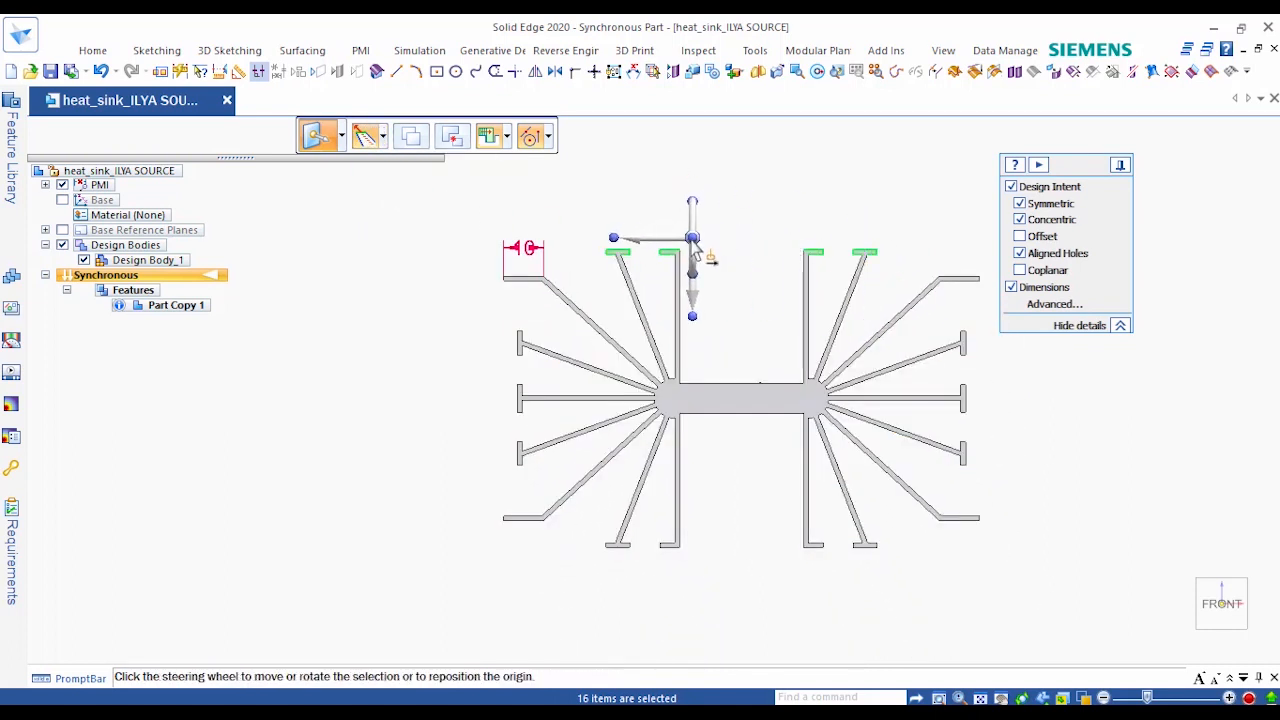
{"action": "left_click", "coordinate": [680, 250]}
{"action": "left_click", "coordinate": [684, 291]}
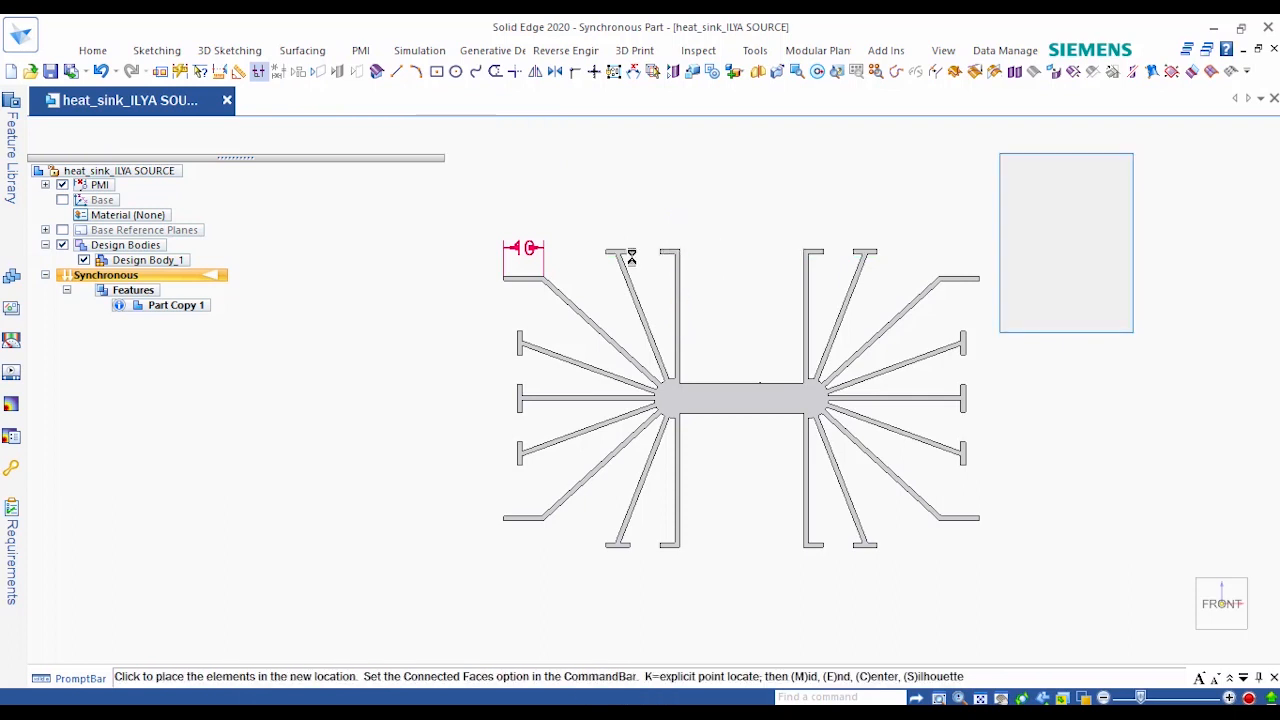
{"action": "left_click", "coordinate": [549, 277]}
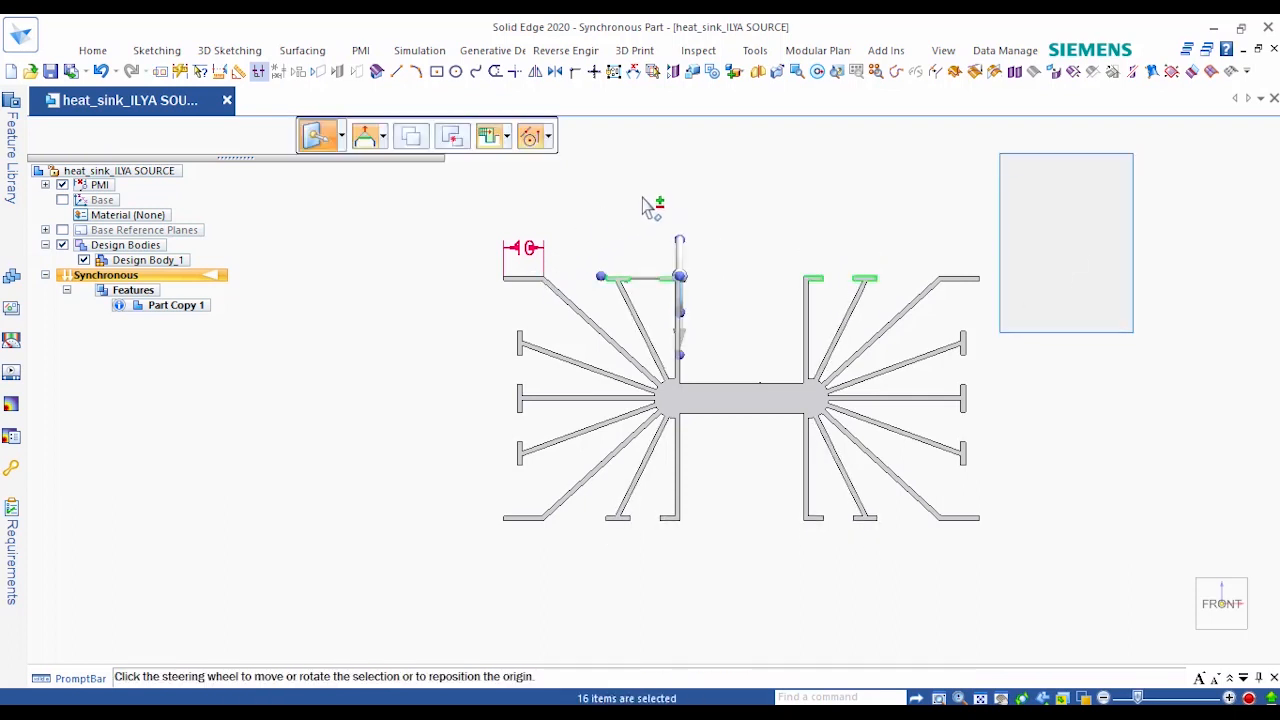
{"action": "left_click", "coordinate": [680, 220]}
Move the three right-hand end flanges outward about 10 mm with the Tip connected-faces option and Symmetric design intent on.
{"action": "left_click_drag", "start_coordinate": [993, 412], "coordinate": [1008, 500]}
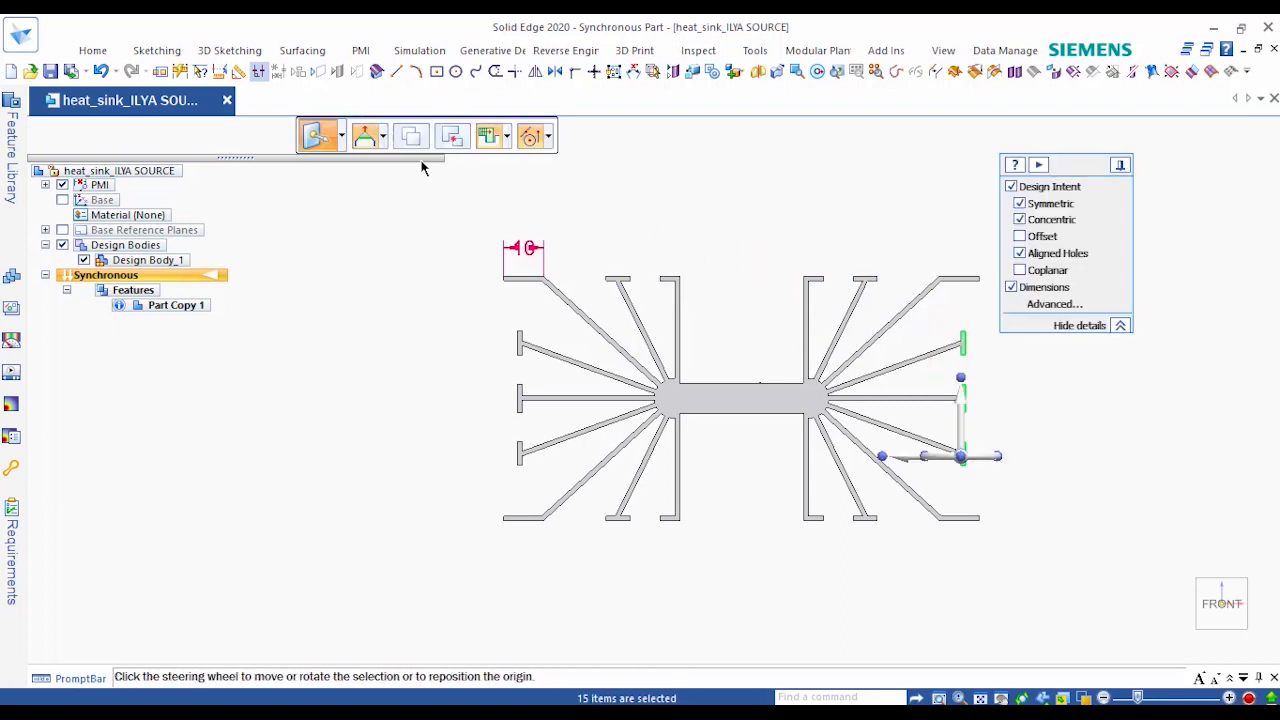
{"action": "left_click", "coordinate": [382, 146]}
{"action": "left_click", "coordinate": [415, 209]}
{"action": "left_click", "coordinate": [915, 457]}
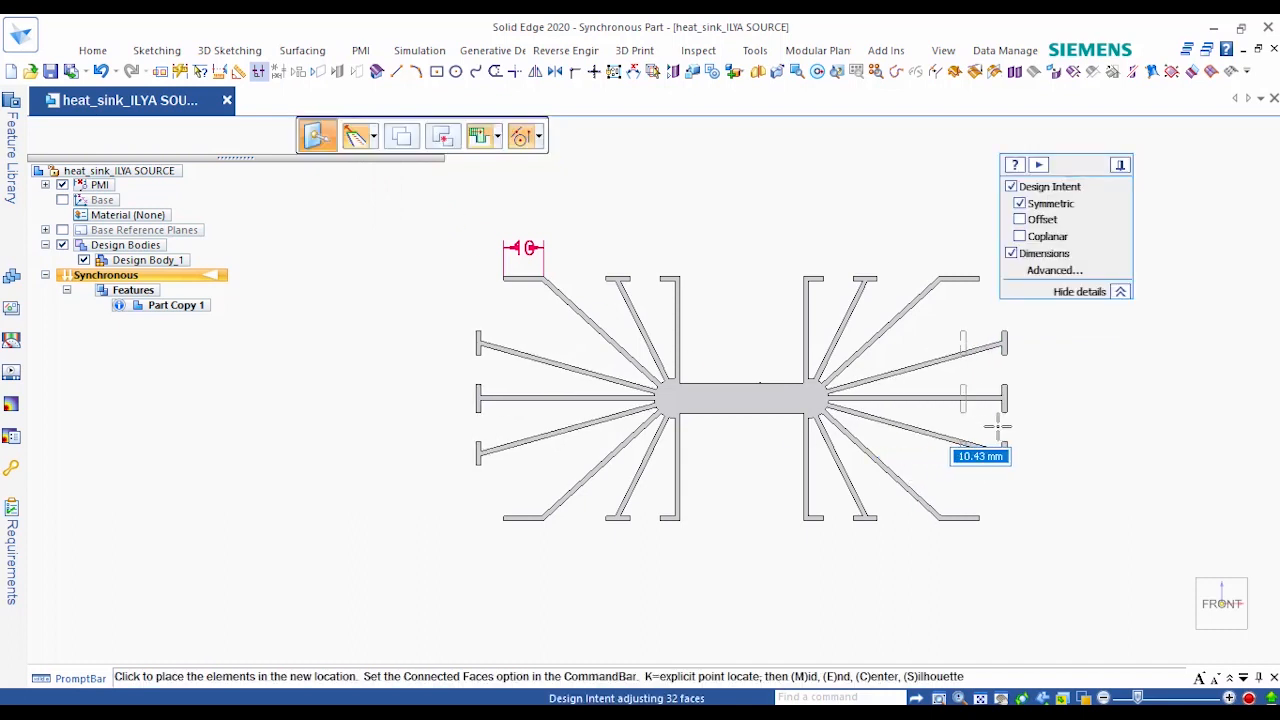
{"action": "left_click", "coordinate": [998, 427]}
Lengthen the central bar by moving the right-hand rounded hub and all its fins outward about 10 mm.
{"action": "left_click_drag", "start_coordinate": [1143, 203], "coordinate": [820, 569]}
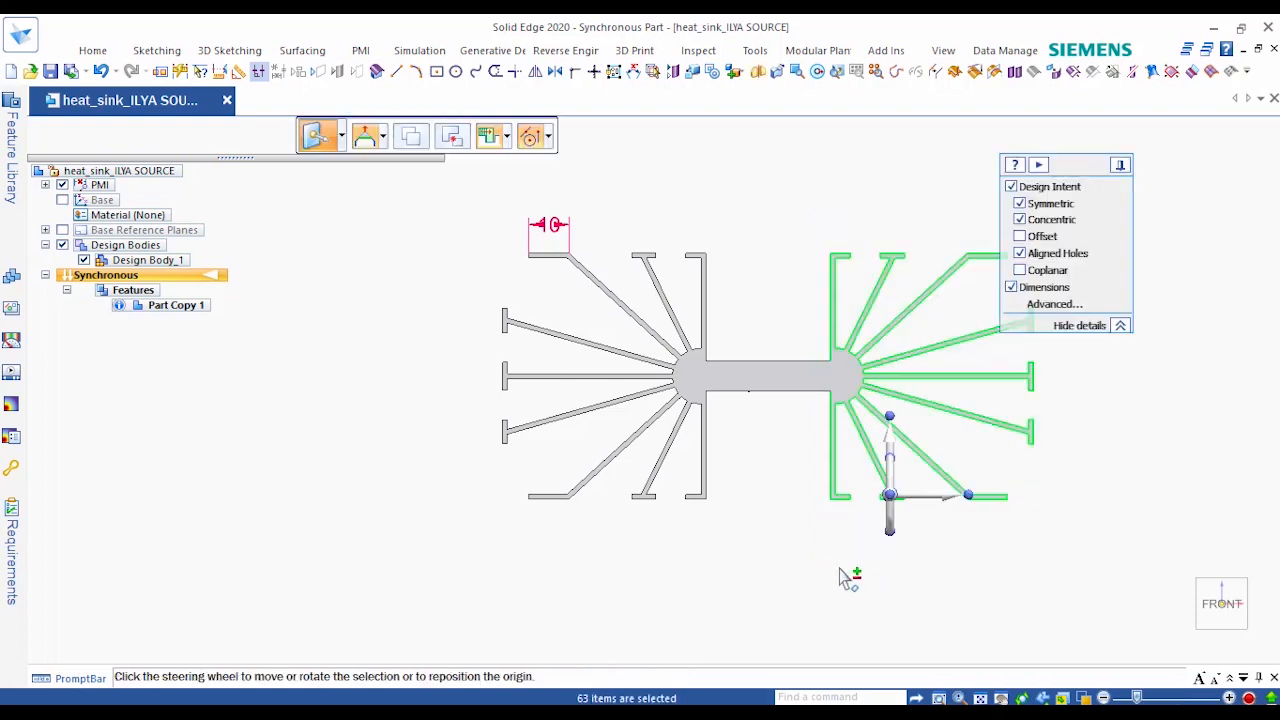
{"action": "middle_click_drag", "start_coordinate": [849, 574], "coordinate": [960, 590]}
{"action": "left_click", "coordinate": [958, 483]}
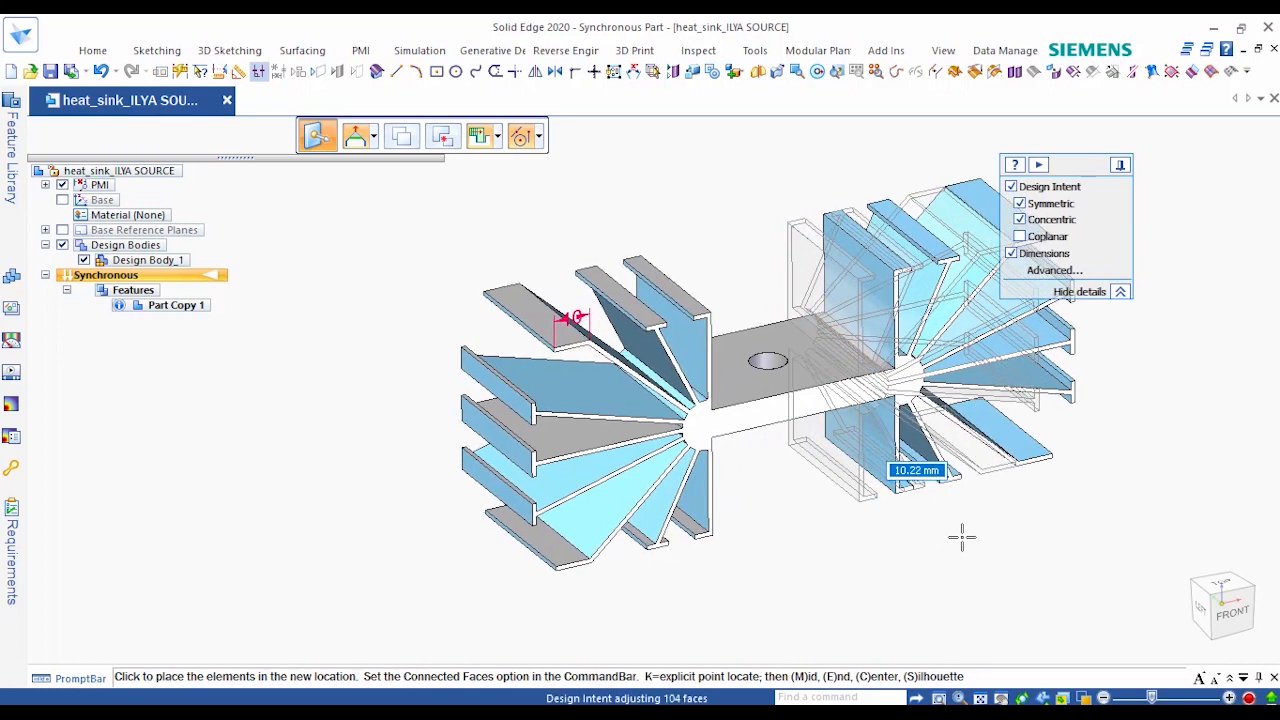
{"action": "left_click", "coordinate": [961, 536]}
{"action": "key", "text": "Escape"}
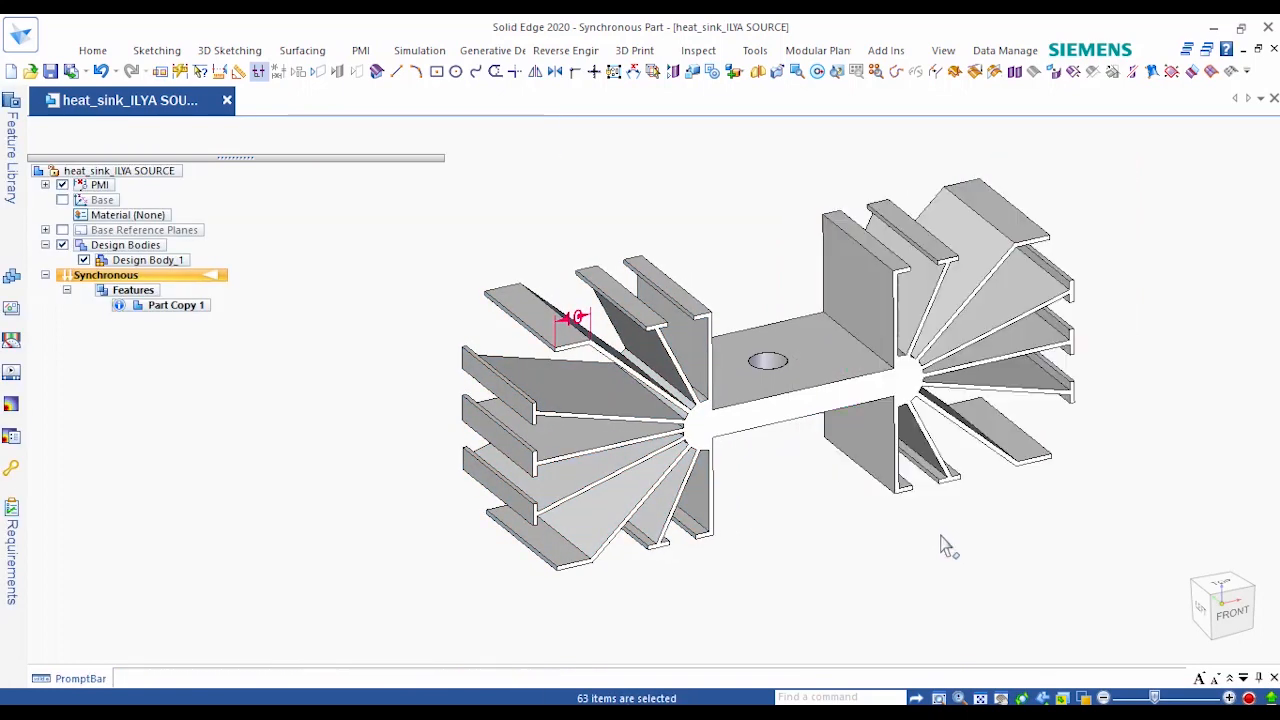
Create a Normal to Curve reference plane at the midpoint of the long outer edge of the upper-left flange.
{"action": "scroll", "coordinate": [812, 555], "scroll_direction": "up", "scroll_amount": 2}
{"action": "mouse_move", "coordinate": [812, 555]}
{"action": "middle_mouse_down"}
{"action": "mouse_move", "coordinate": [828, 523]}
{"action": "mouse_move", "coordinate": [803, 558]}
{"action": "middle_mouse_up"}
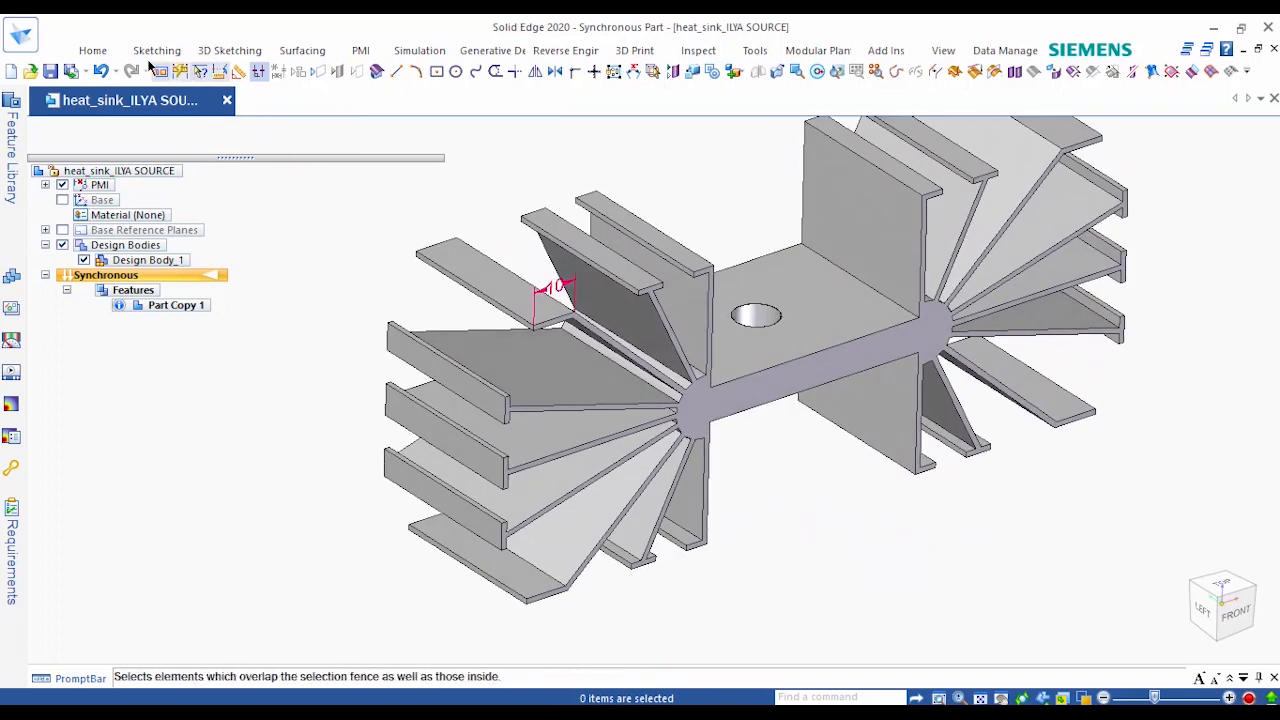
{"action": "left_click", "coordinate": [92, 50]}
{"action": "left_click", "coordinate": [182, 96]}
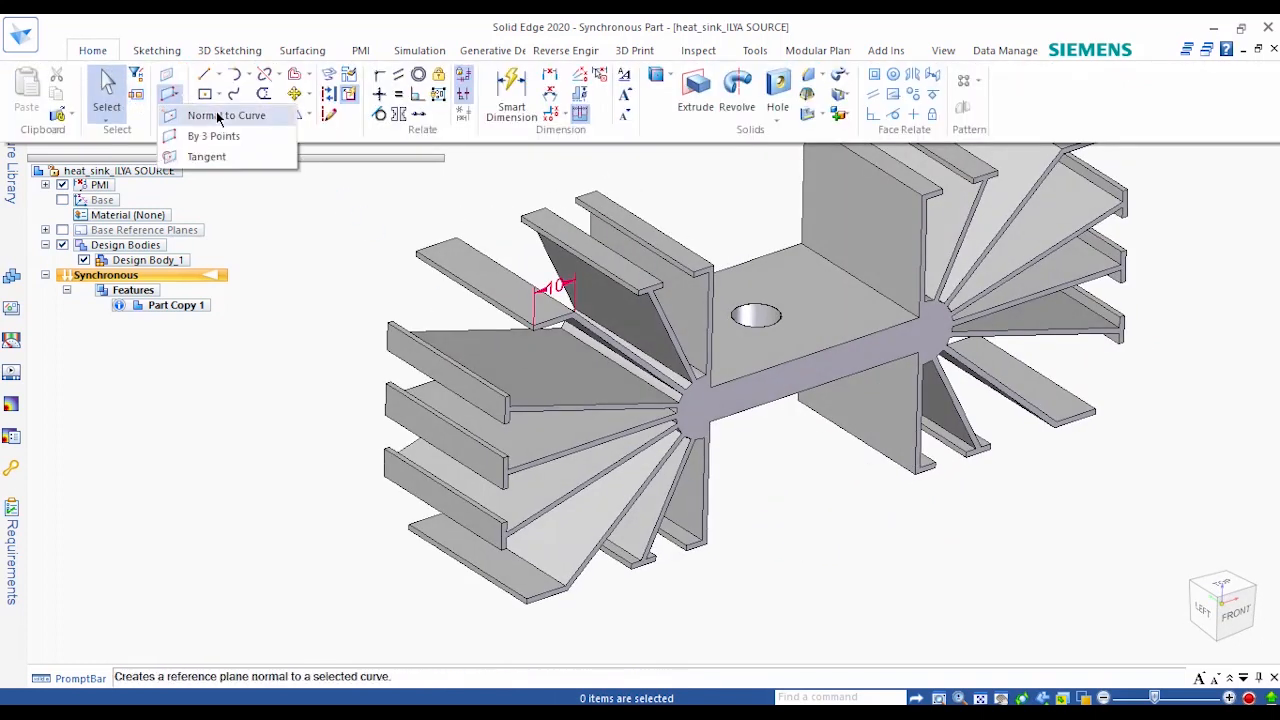
{"action": "left_click", "coordinate": [238, 114]}
{"action": "left_click", "coordinate": [503, 312]}
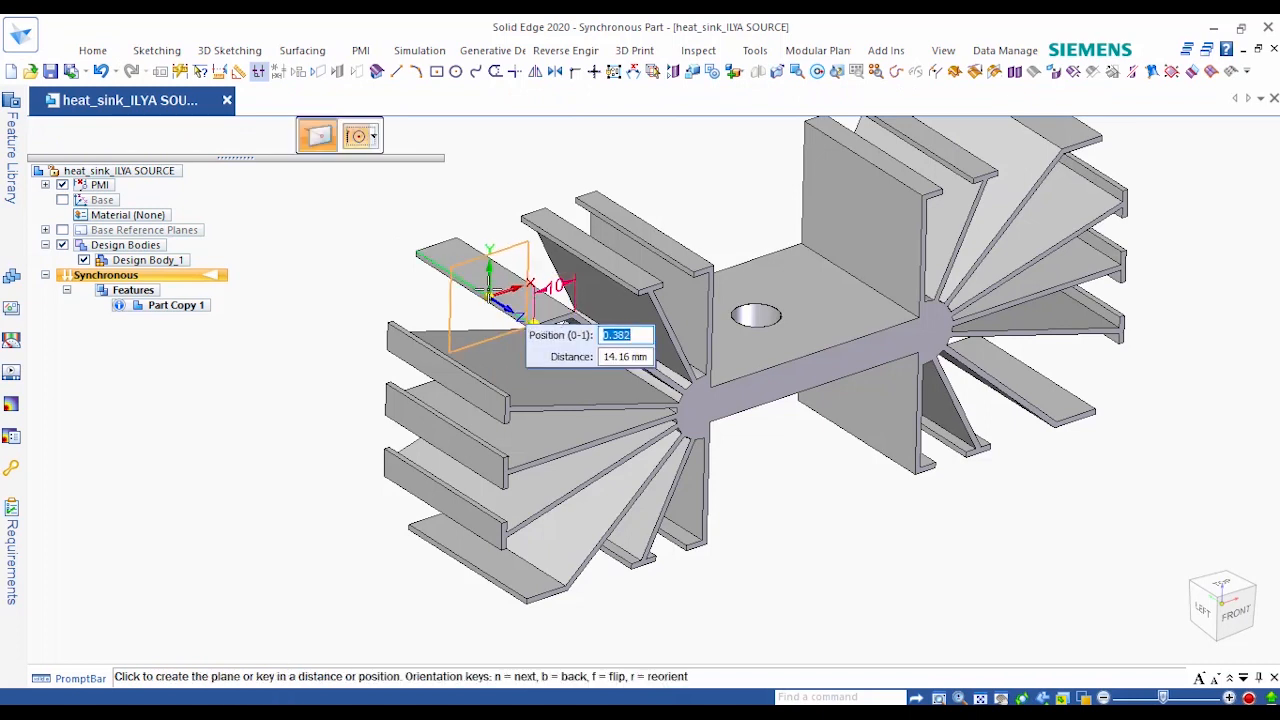
{"action": "left_click", "coordinate": [476, 290]}
{"action": "left_click", "coordinate": [326, 268]}
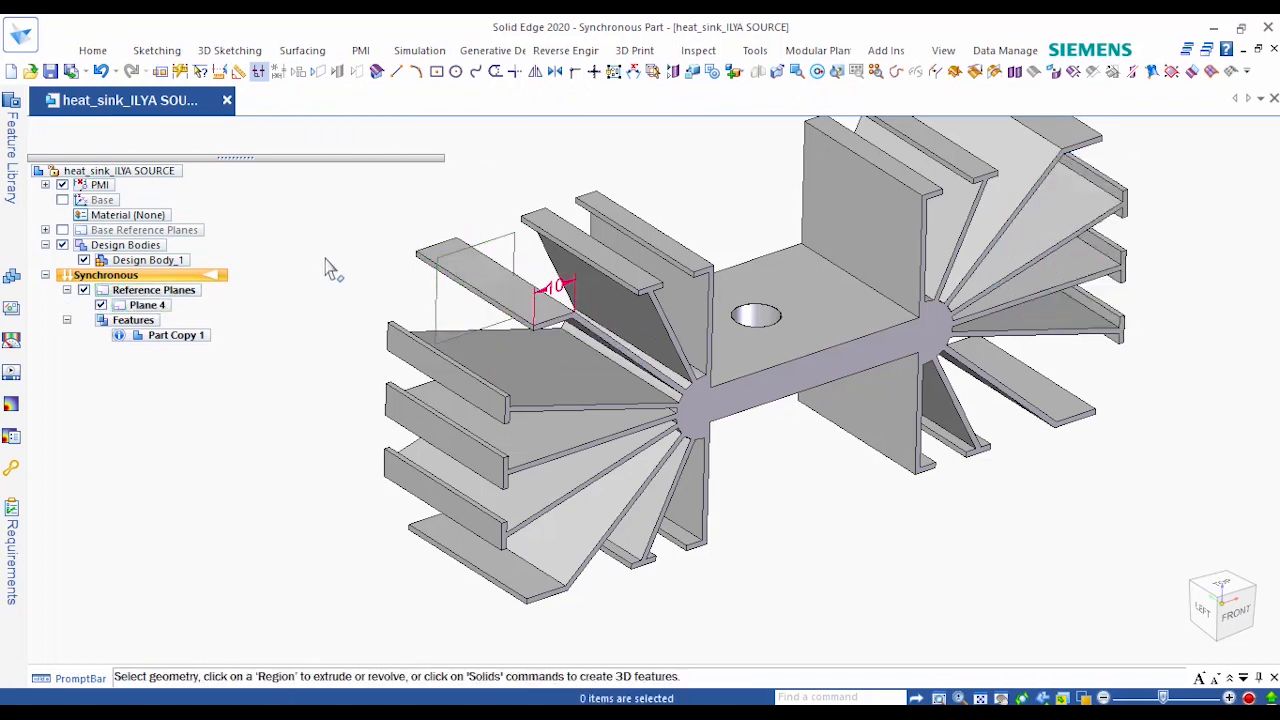
Move the heat sink's front face outward 12 mm with local symmetry about the reference plane at the upper-left flange's midpoint.
{"action": "left_click", "coordinate": [805, 440]}
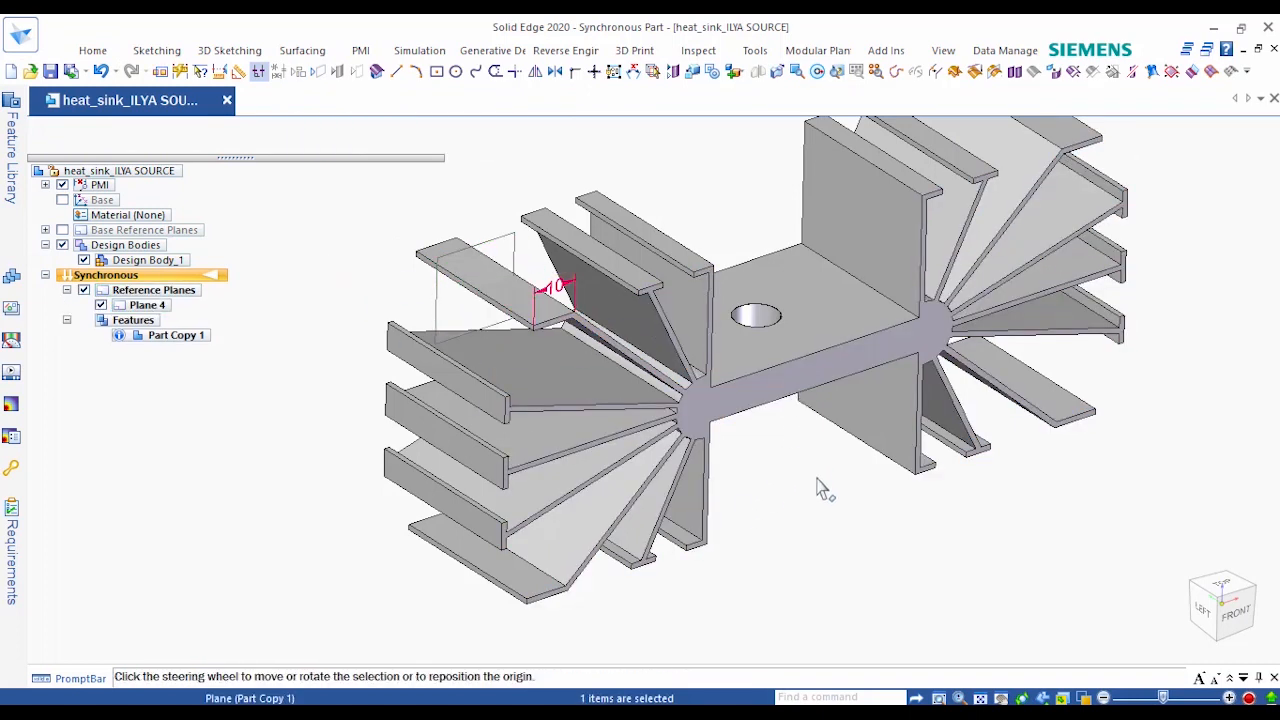
{"action": "left_click", "coordinate": [797, 390]}
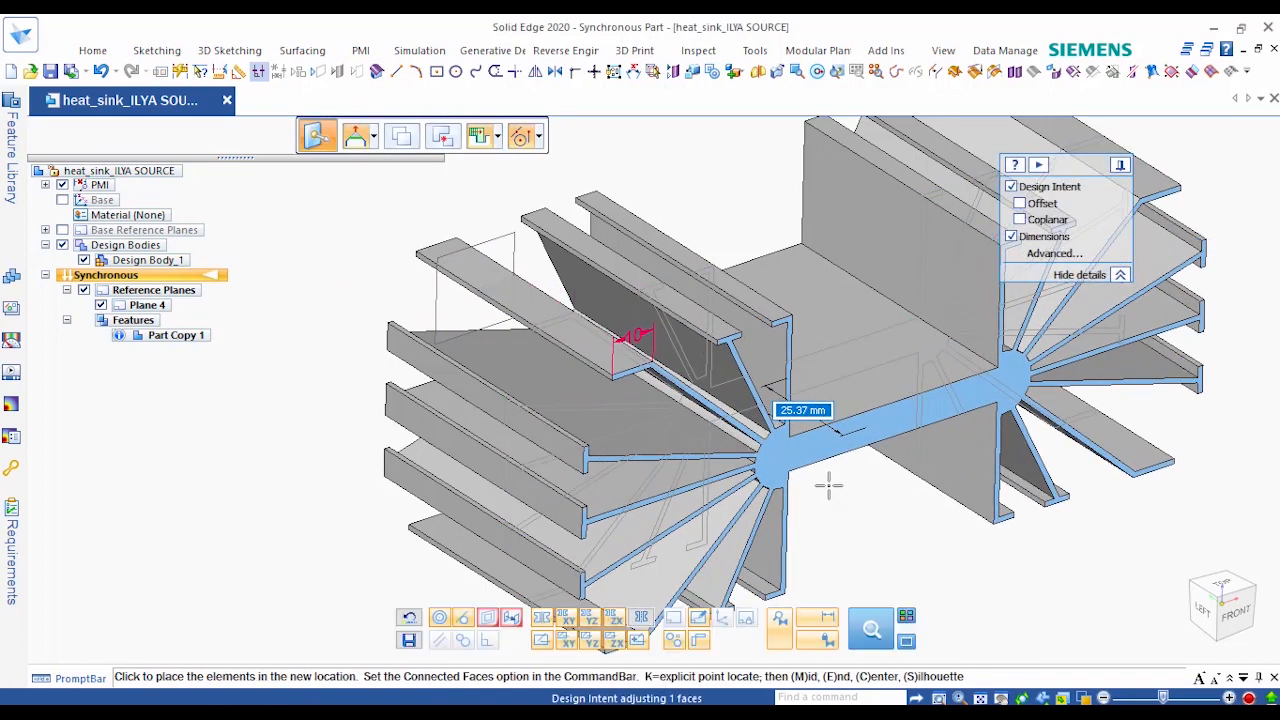
{"action": "left_click", "coordinate": [641, 618]}
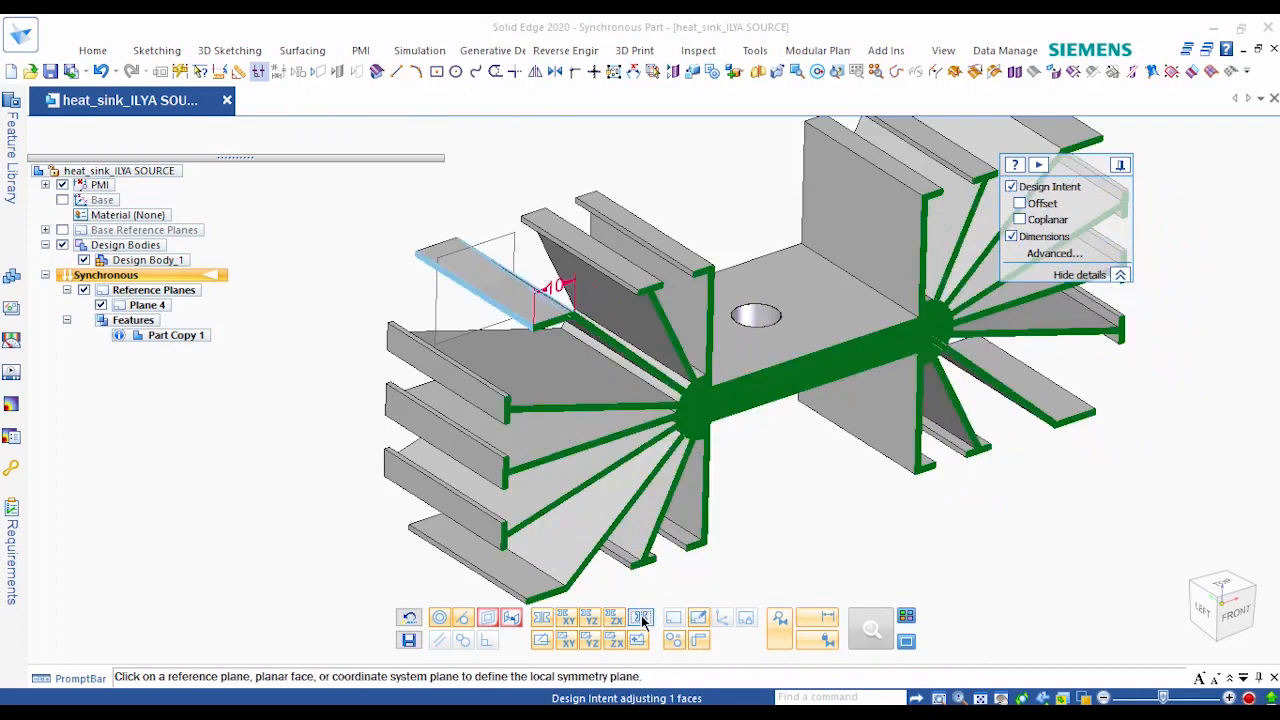
{"action": "left_click", "coordinate": [446, 340]}
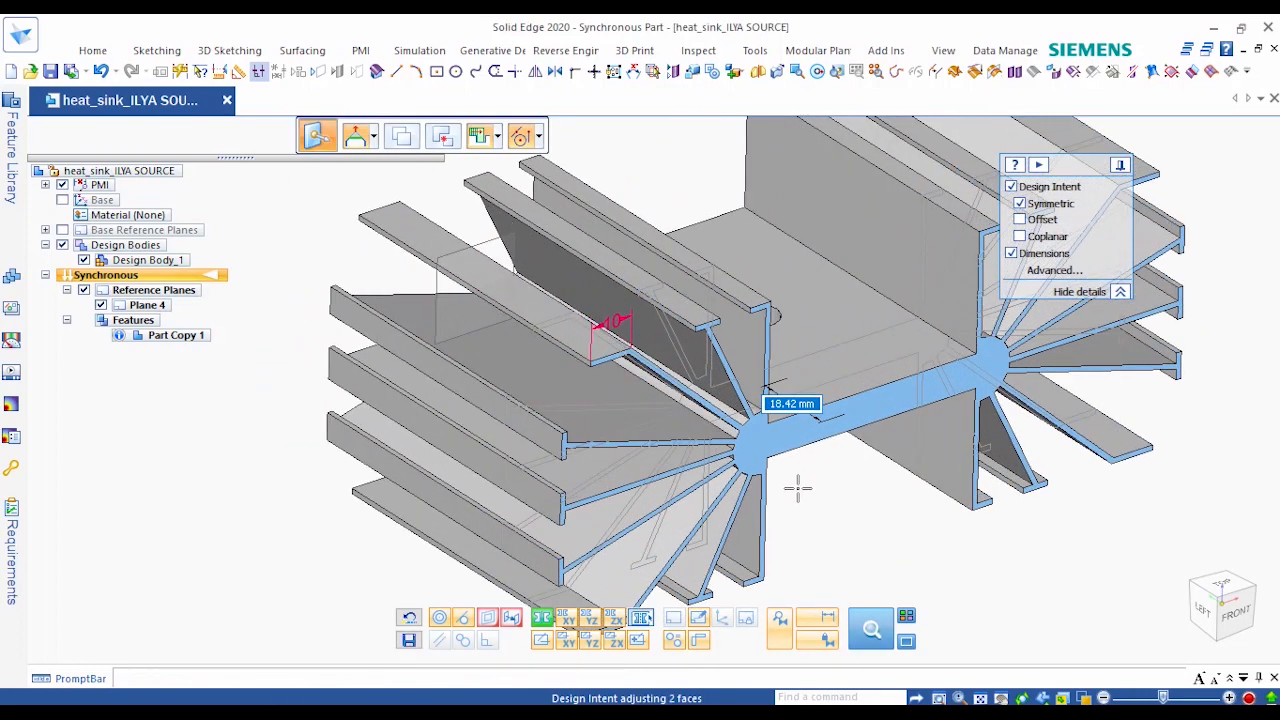
{"action": "type", "text": "10"}
{"action": "key", "text": "Return"}
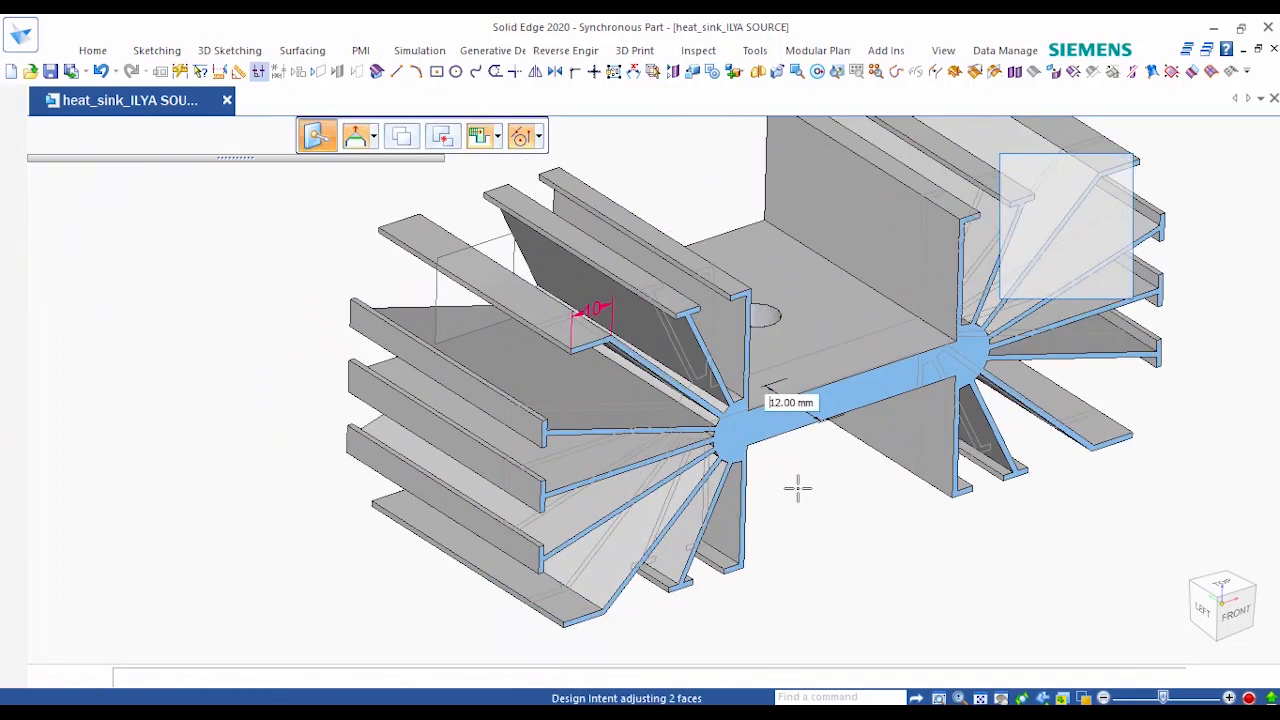
{"action": "key", "text": "Escape"}
{"action": "key", "text": "ctrl+f"}
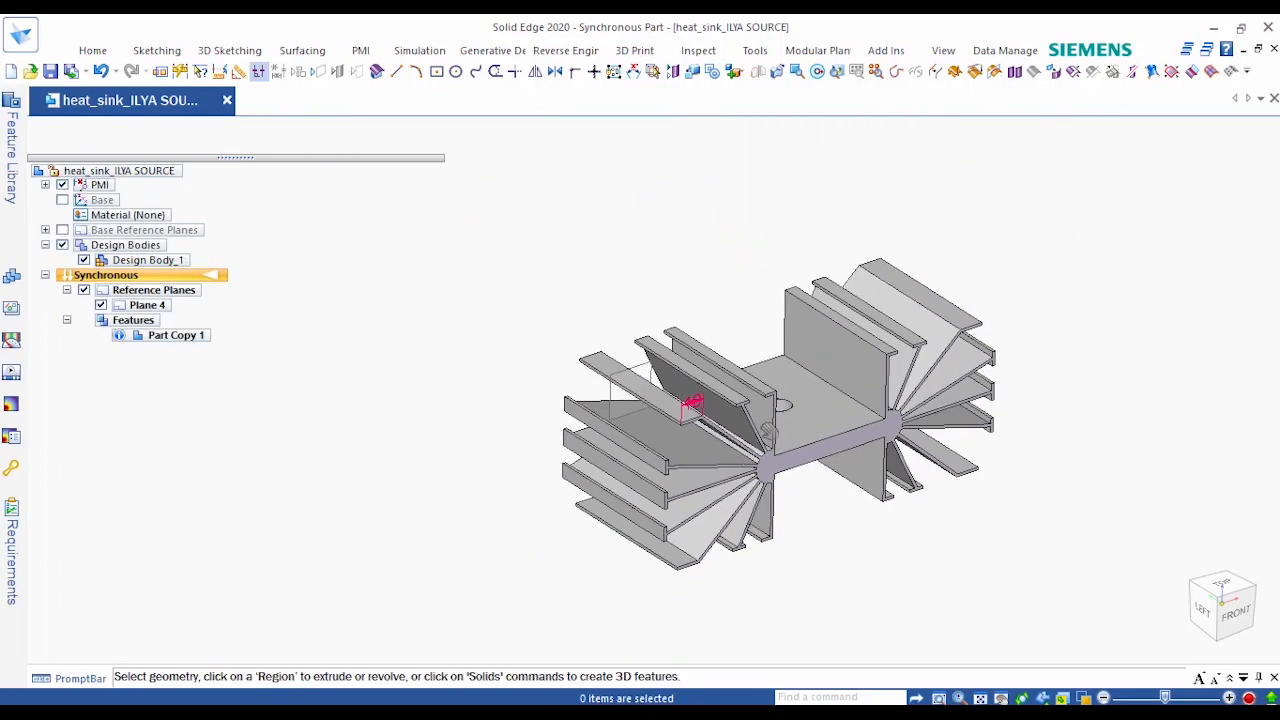
{"action": "middle_click_drag", "start_coordinate": [733, 440], "coordinate": [718, 418]}
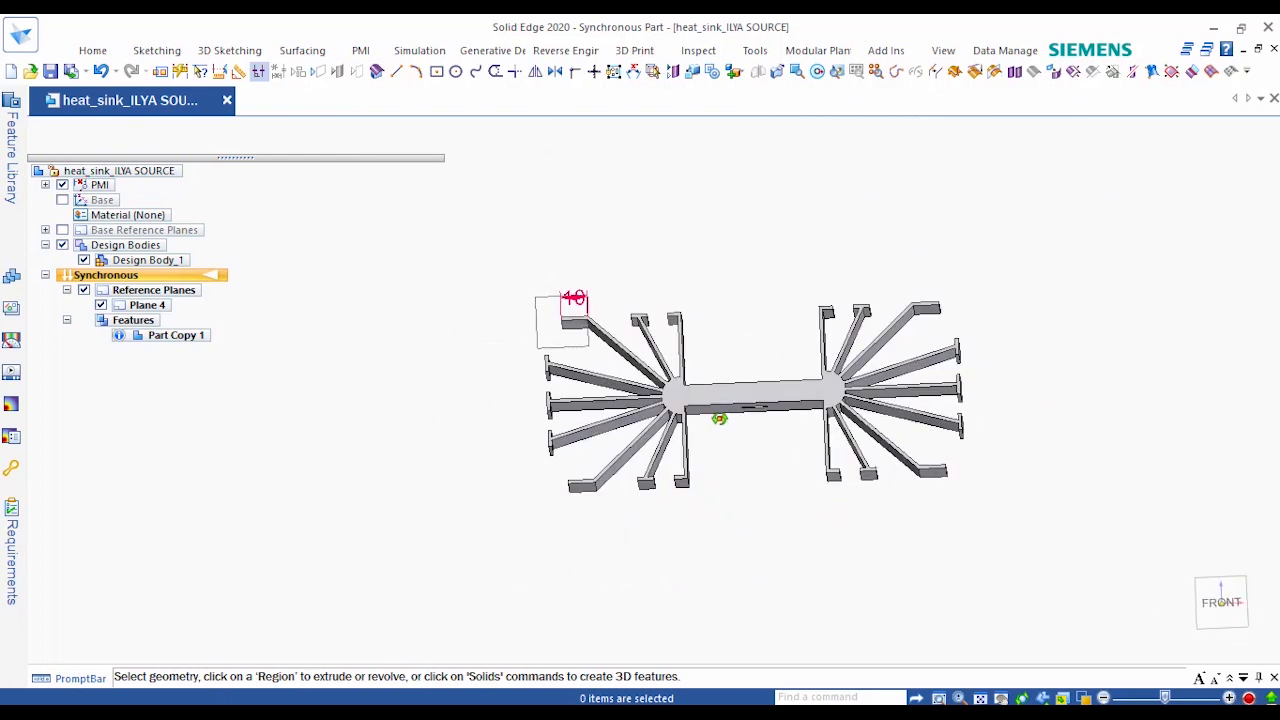